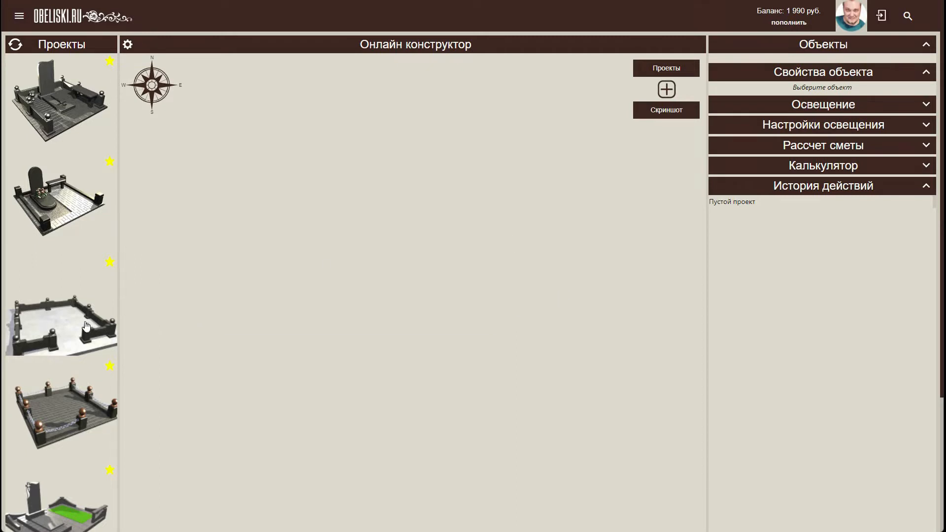
Load the fence project with dark ball-topped posts on a light slab from the project list.
click(66, 322)
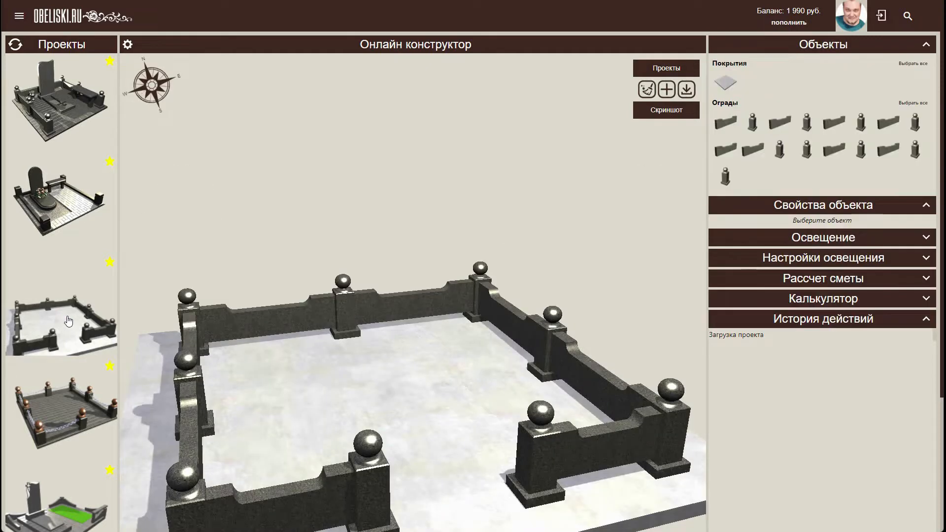
right_drag(339, 377, 341, 297)
drag(491, 385, 503, 397)
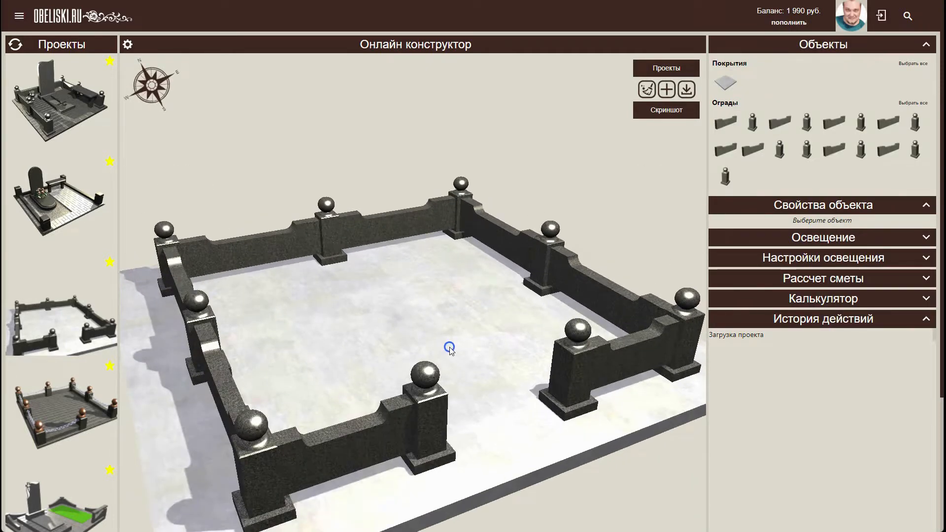
drag(448, 349, 477, 360)
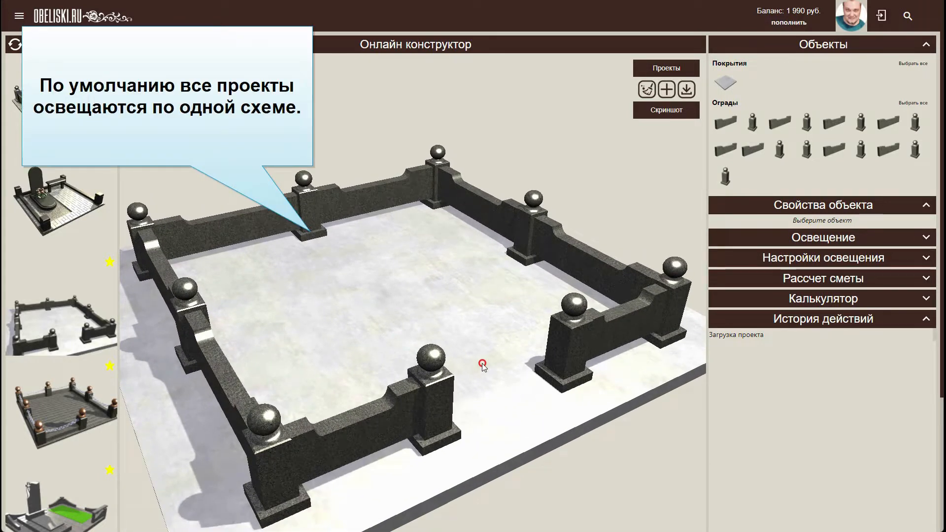
drag(483, 364, 429, 302)
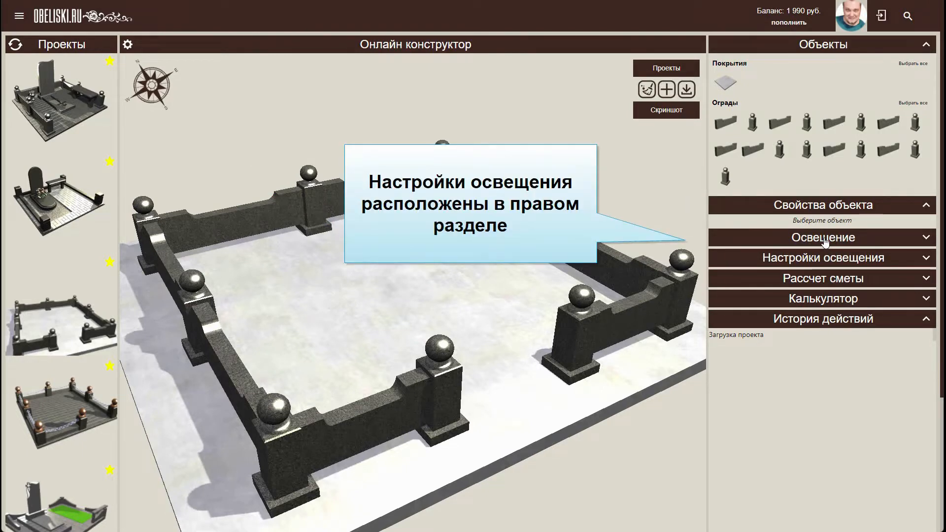
Try the lighting schemes Розовый закат, Ясный полдень, Яркое утро and Нежный свет, and settle on Ясный полдень.
click(821, 45)
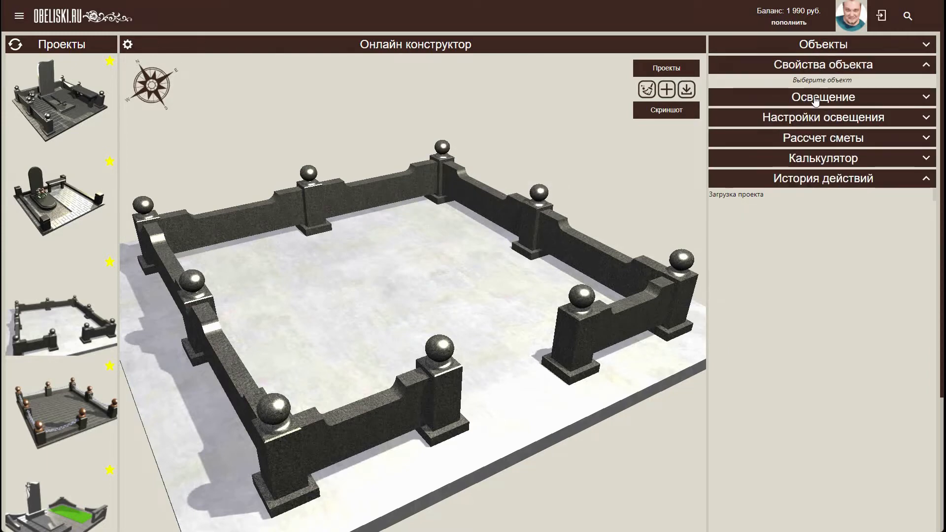
click(815, 98)
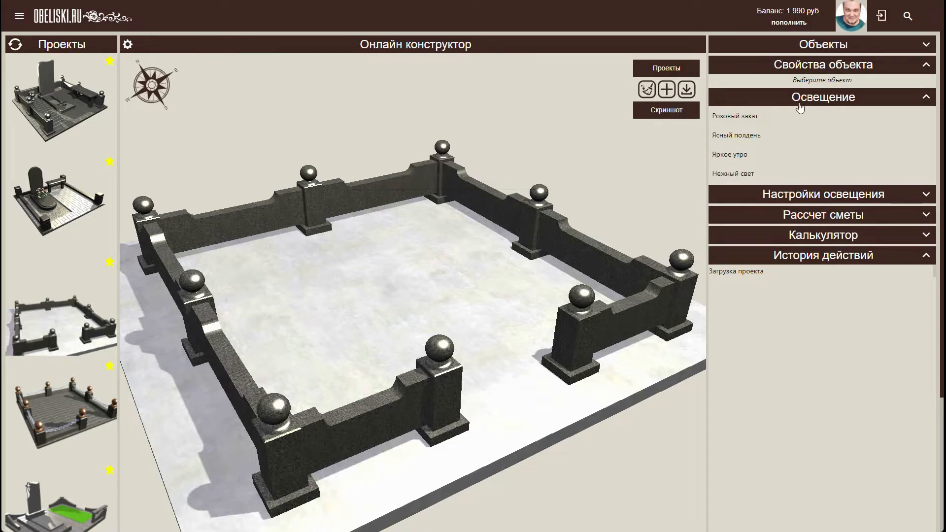
click(768, 120)
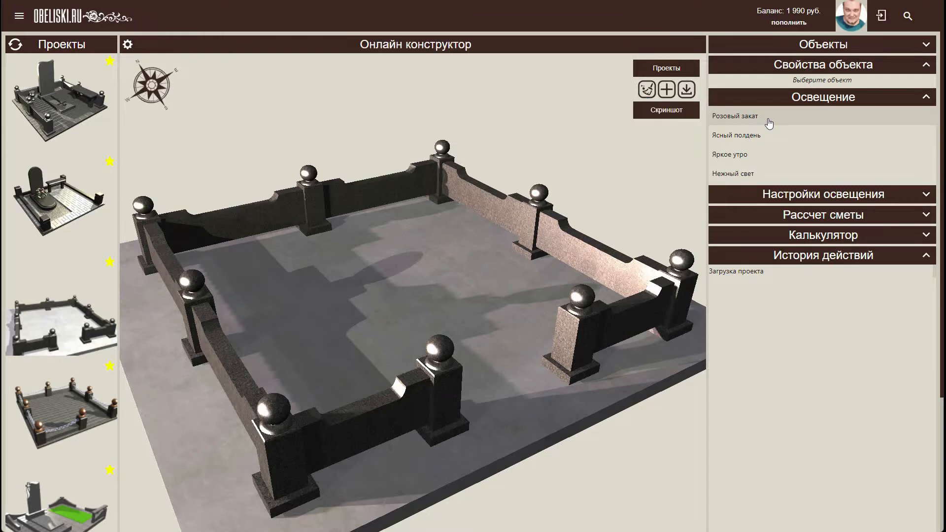
mouse_move(605, 229)
mouse_down()
mouse_move(573, 230)
mouse_move(601, 230)
mouse_up()
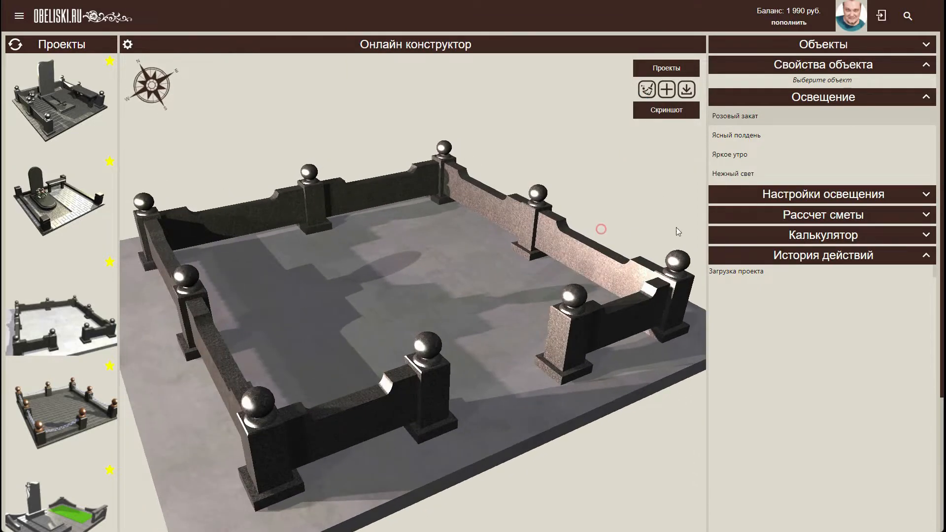
click(758, 136)
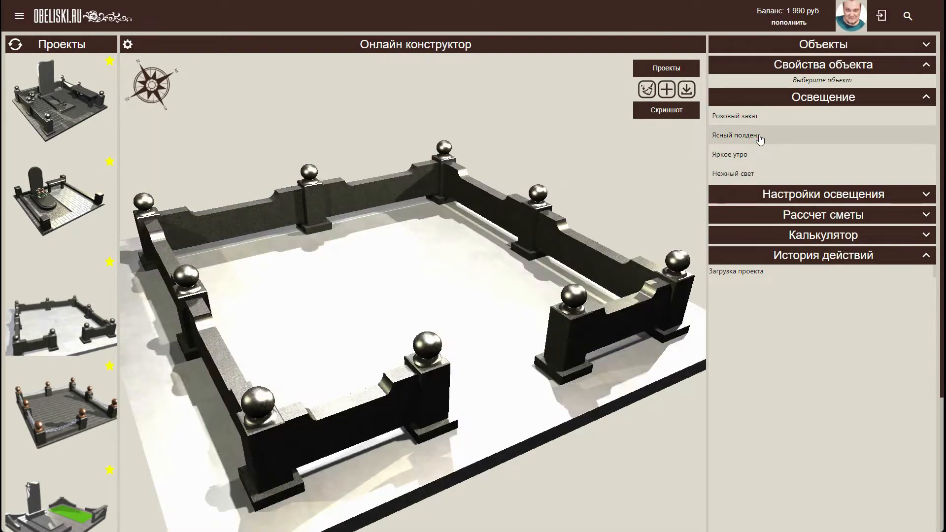
mouse_move(530, 217)
mouse_down()
mouse_move(467, 230)
mouse_move(539, 224)
mouse_move(526, 226)
mouse_up()
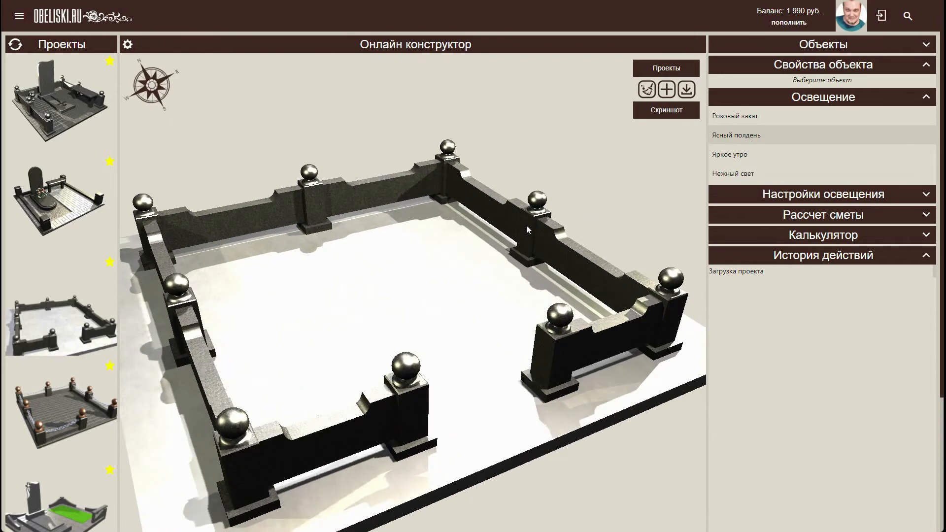
click(732, 156)
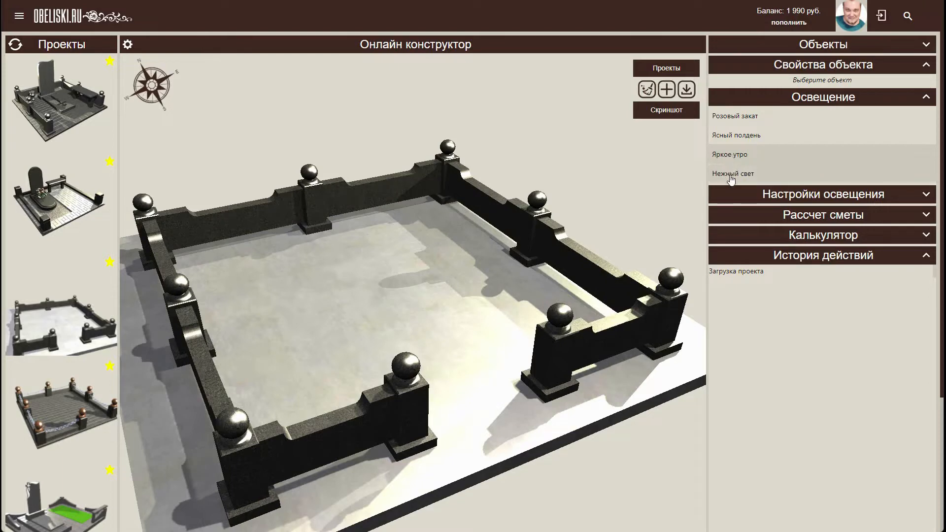
click(731, 178)
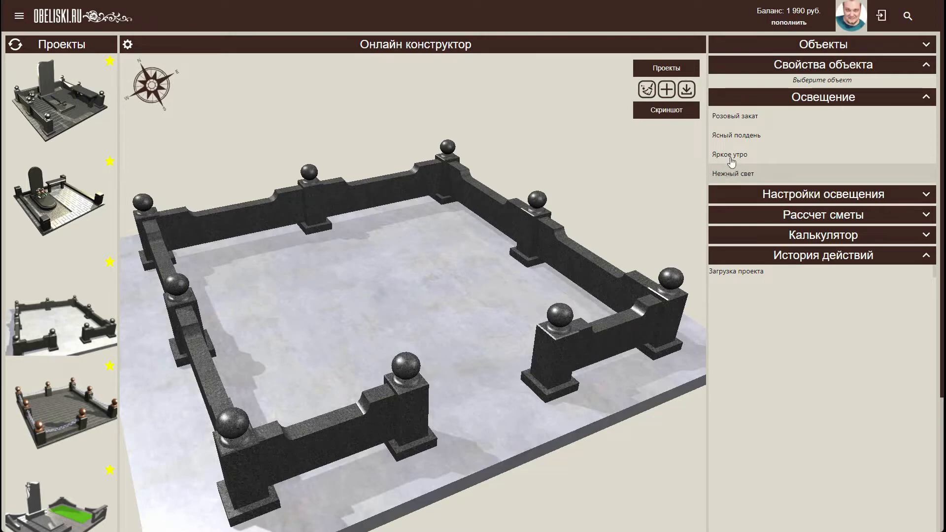
click(737, 140)
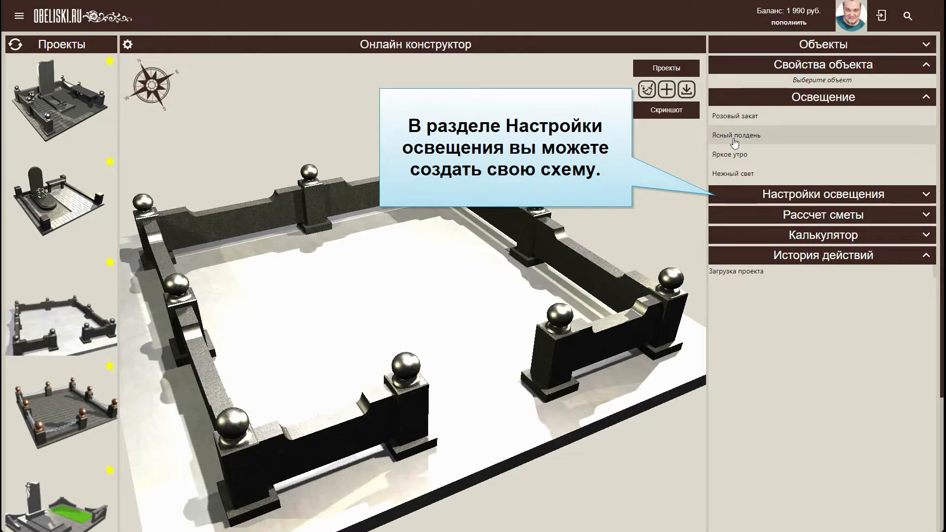
Set the hemisphere backlight's intensity to 1 in the lighting settings, comparing it with 0.
click(776, 197)
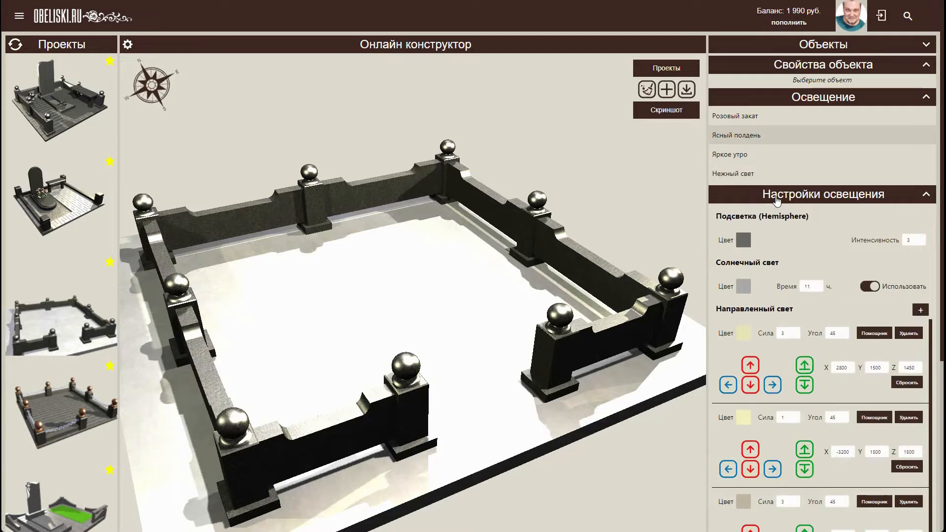
scroll(712, 223, down, 1)
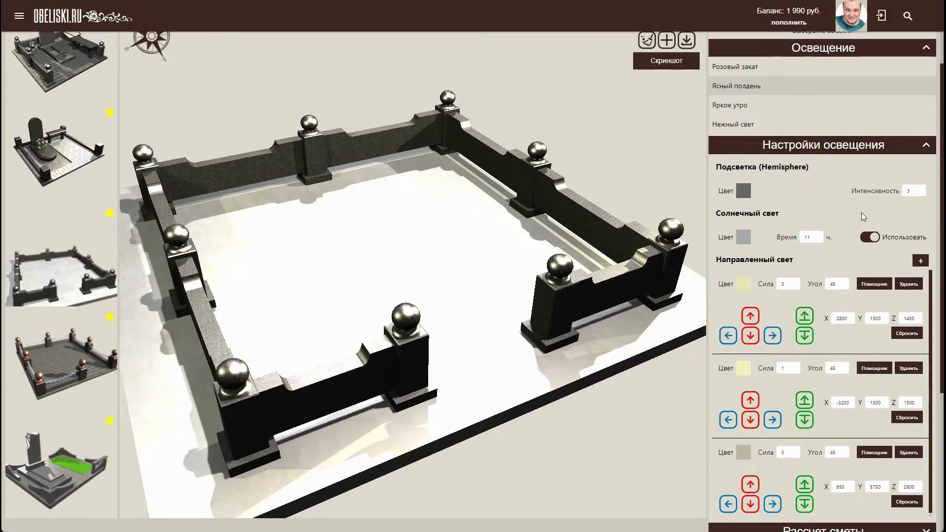
click(909, 192)
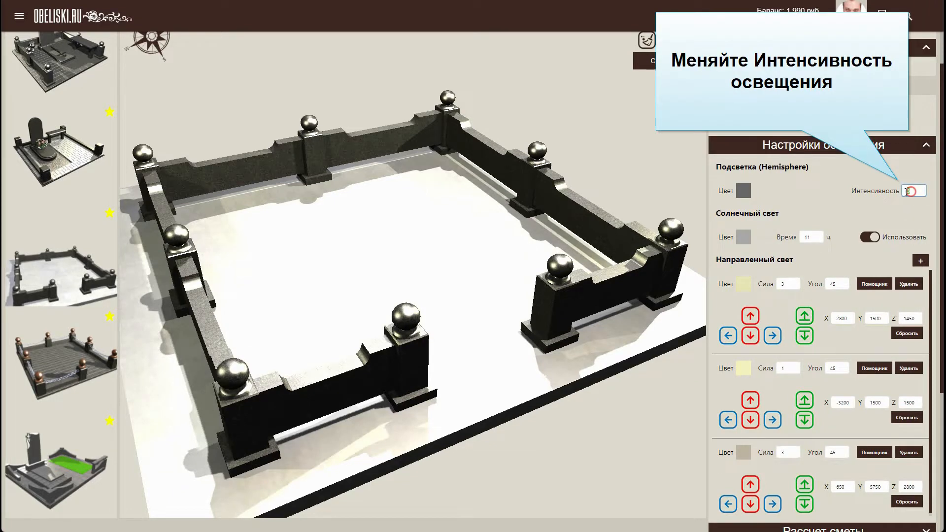
text(1)
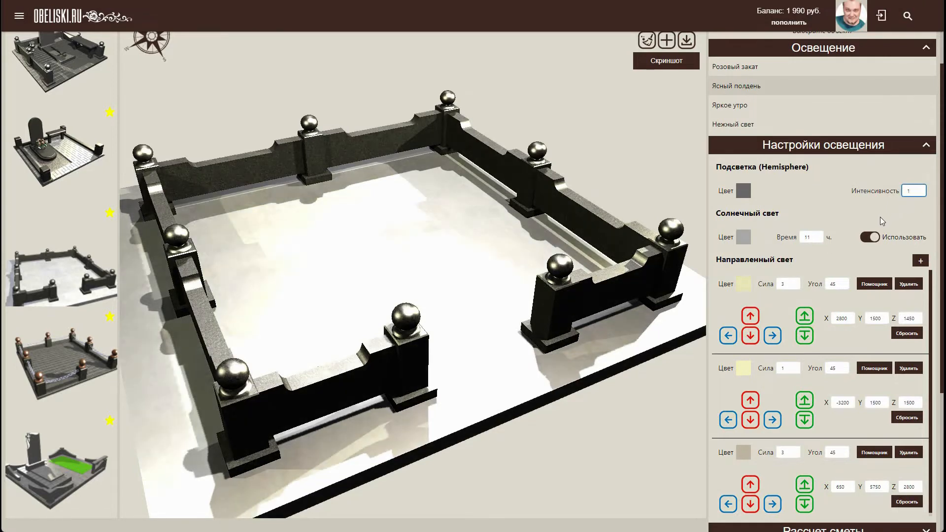
key(BackSpace)
text(0)
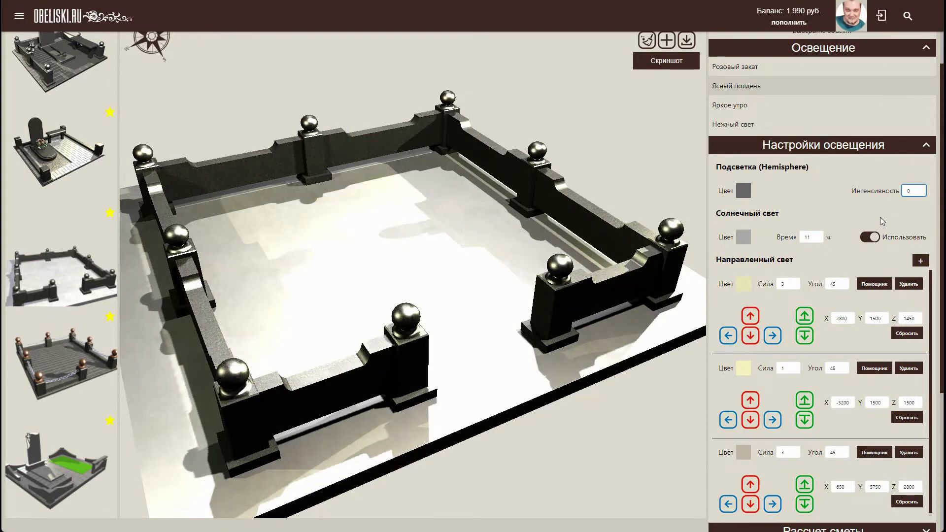
key(BackSpace)
text(1)
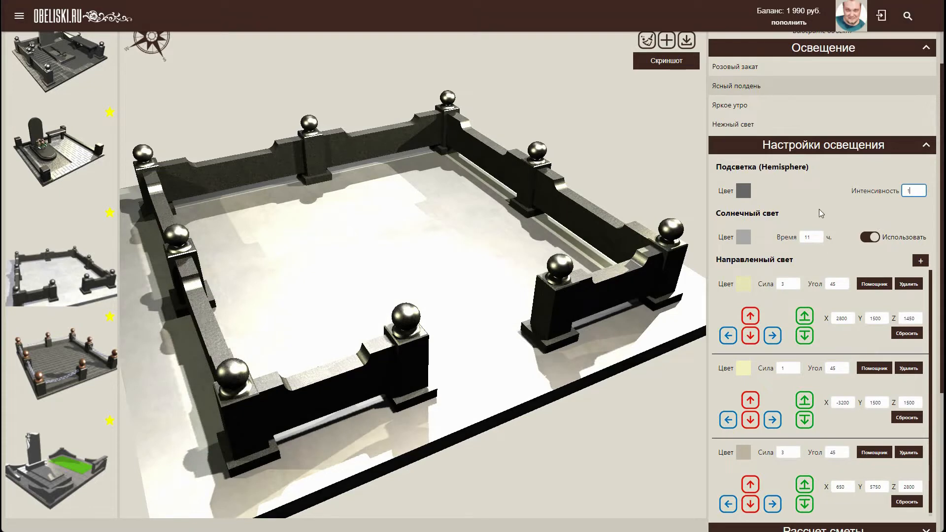
Change the hemisphere backlight's colour to the muted teal 99C0BE.
click(744, 191)
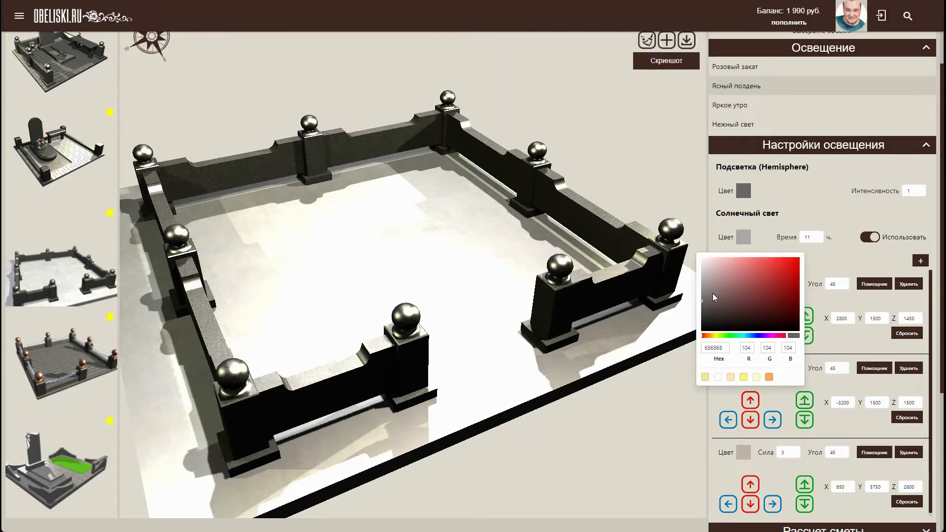
click(715, 336)
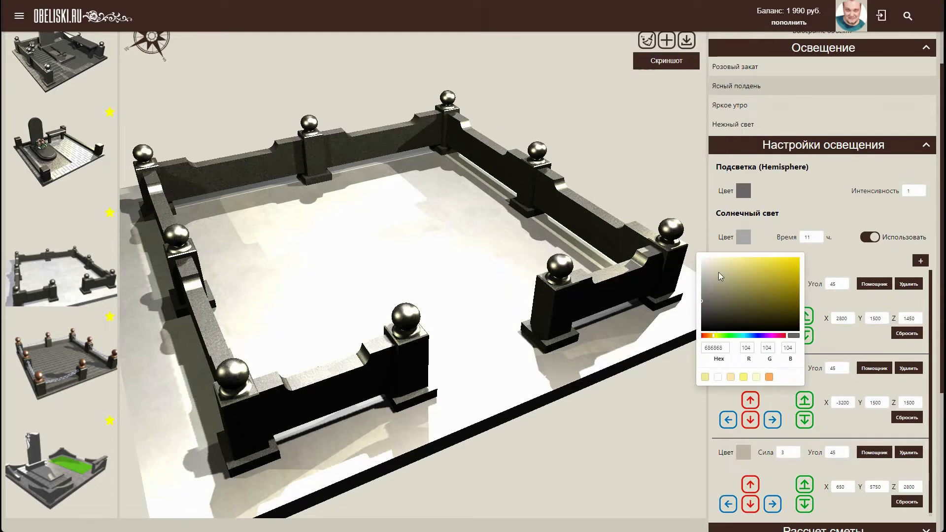
mouse_move(718, 272)
mouse_down()
mouse_move(731, 261)
mouse_move(724, 276)
mouse_move(747, 271)
mouse_move(720, 276)
mouse_up()
click(743, 336)
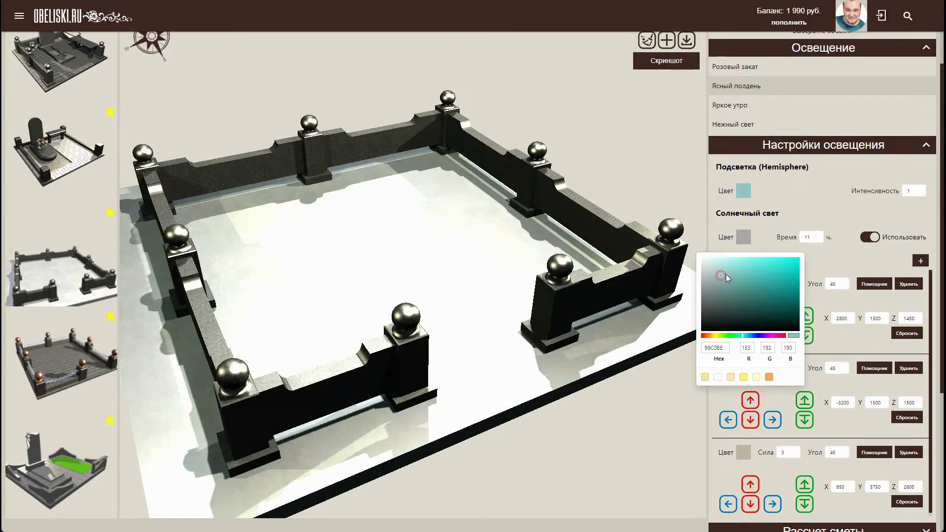
click(814, 204)
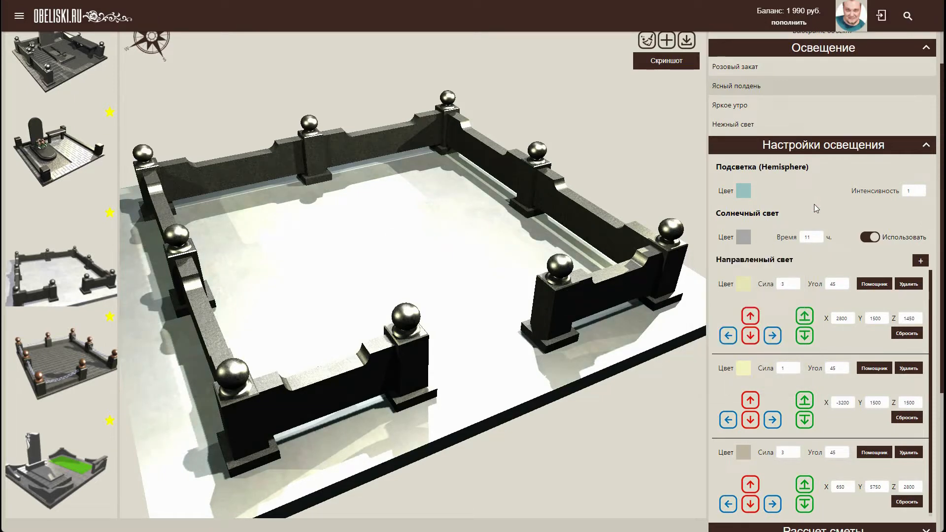
Switch the sunlight off and back on, and set its colour to the pale pink E4C6C6.
click(871, 238)
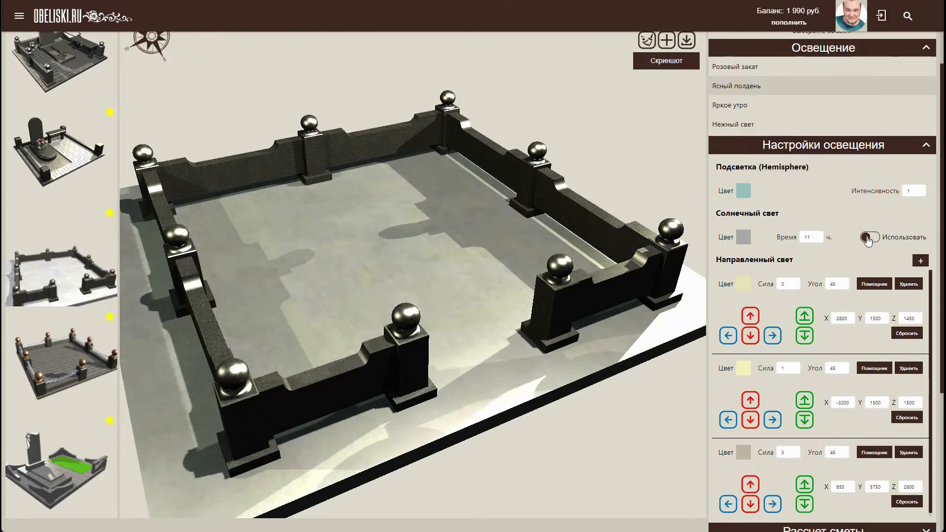
click(869, 238)
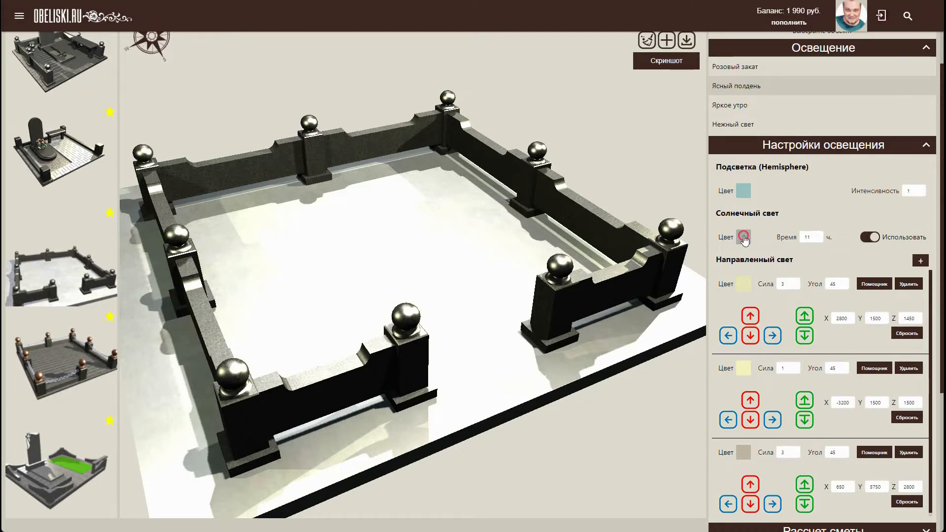
click(744, 237)
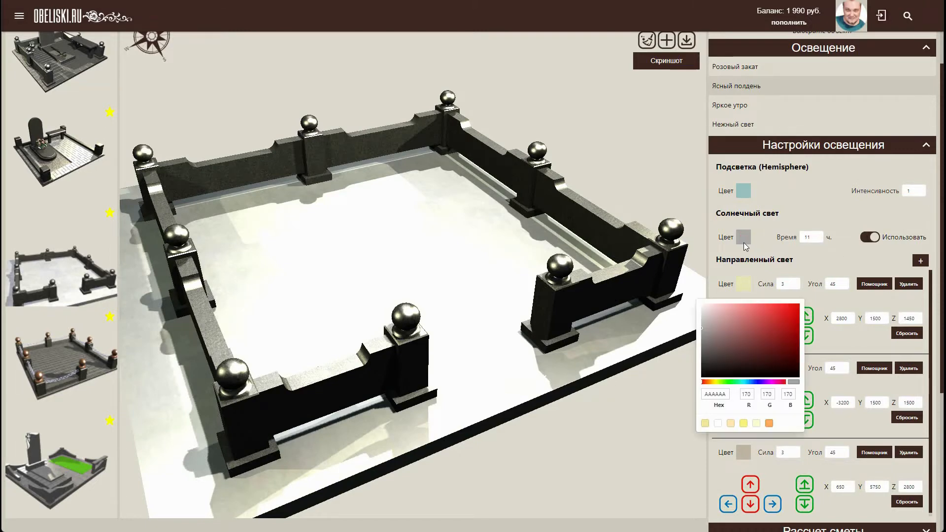
click(714, 312)
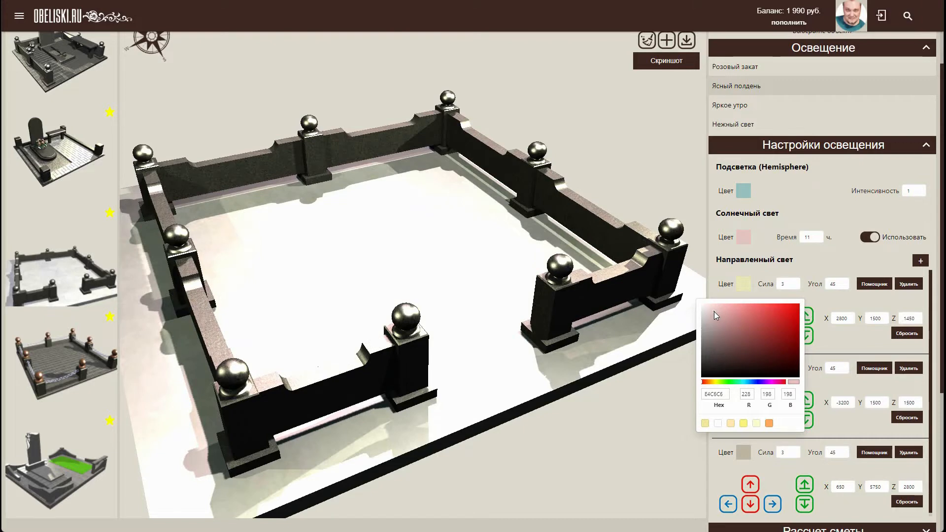
click(798, 213)
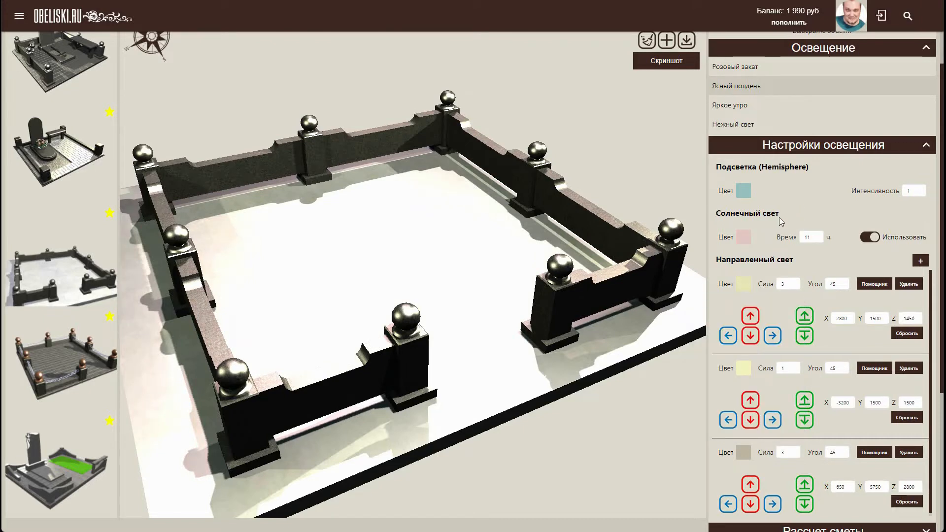
Set the sunlight's time of day to 7, and raise it hour by hour to 17.
click(807, 237)
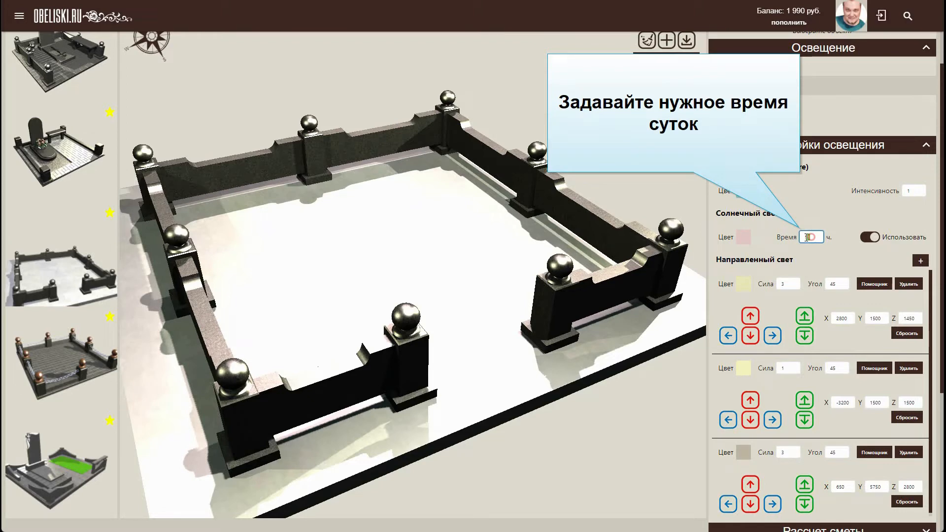
drag(806, 237, 803, 237)
text(7)
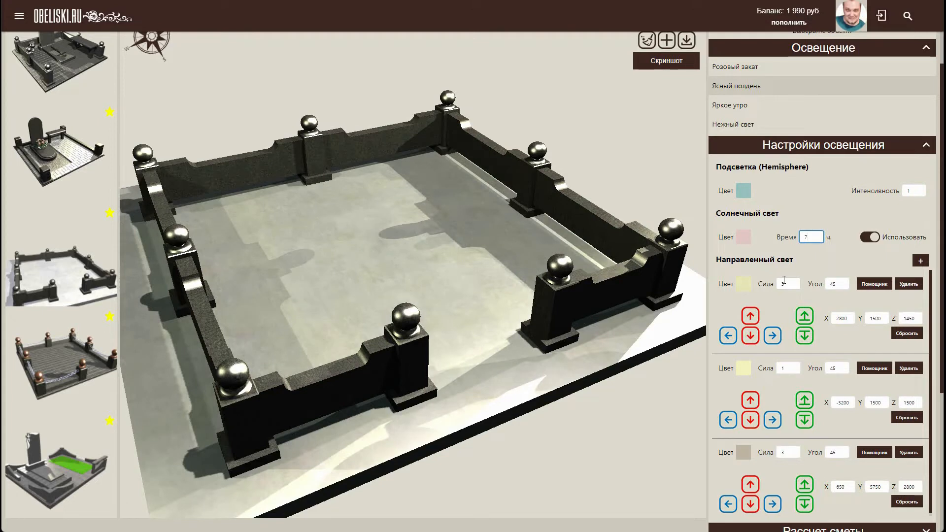
key(Up)
key(Up)
key(Up)
key(Up)
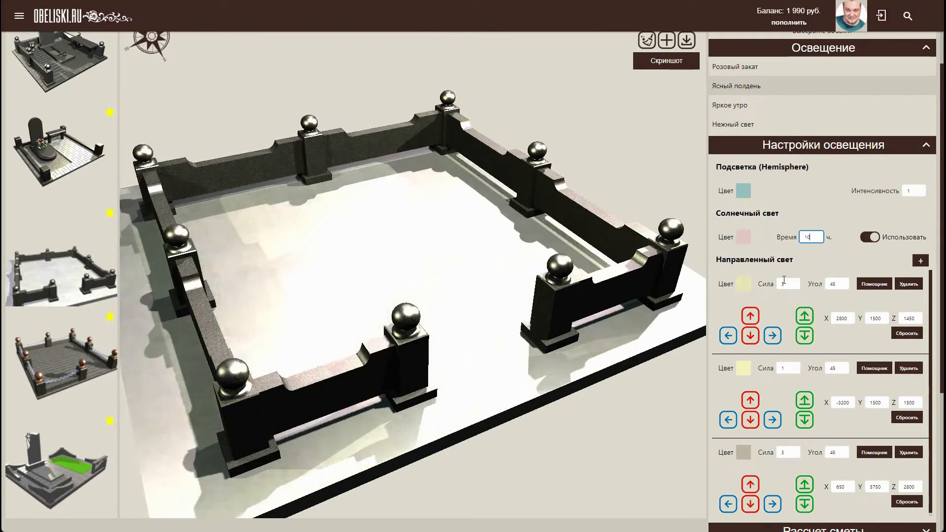
key(Up)
key(Up)
key(Up)
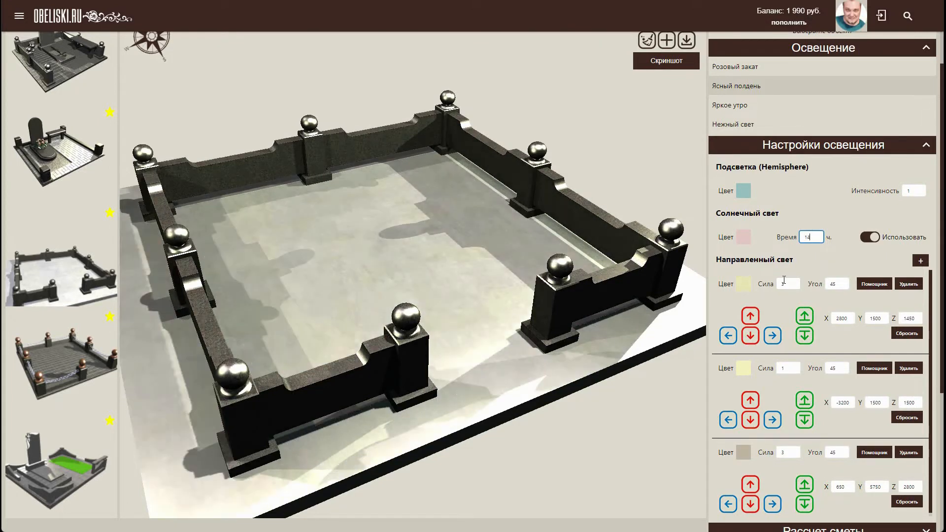
key(Up)
key(Up)
key(Up)
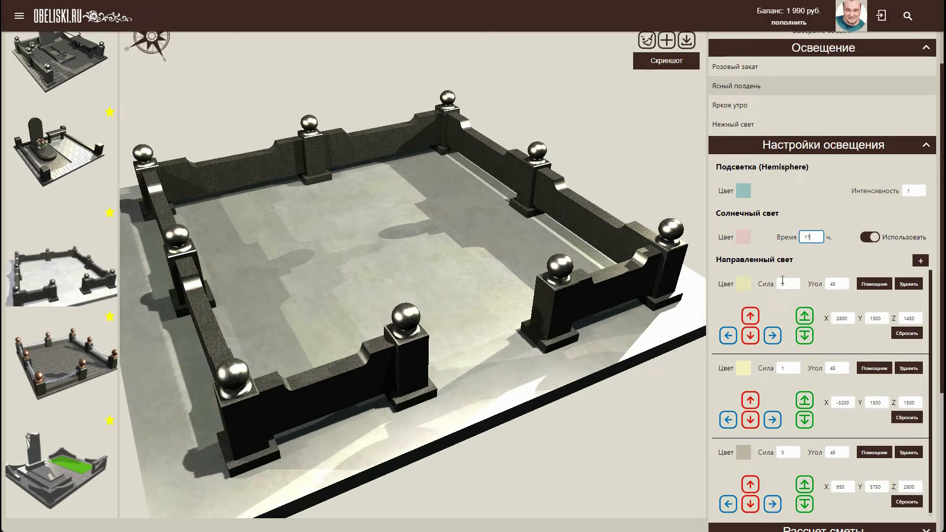
Delete the directional light at X 2800, Y 1500, Z 1450 and the one at X 650, Y 5750, Z 2800.
click(909, 284)
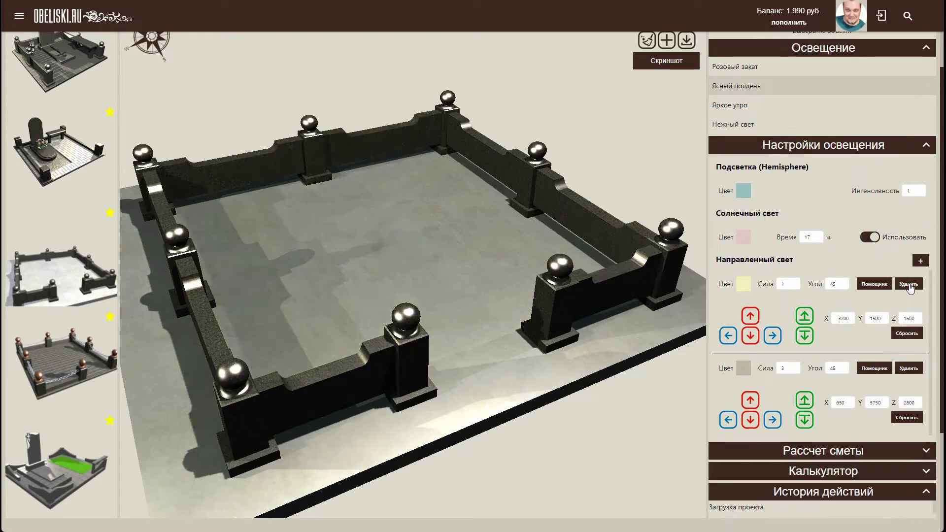
click(904, 369)
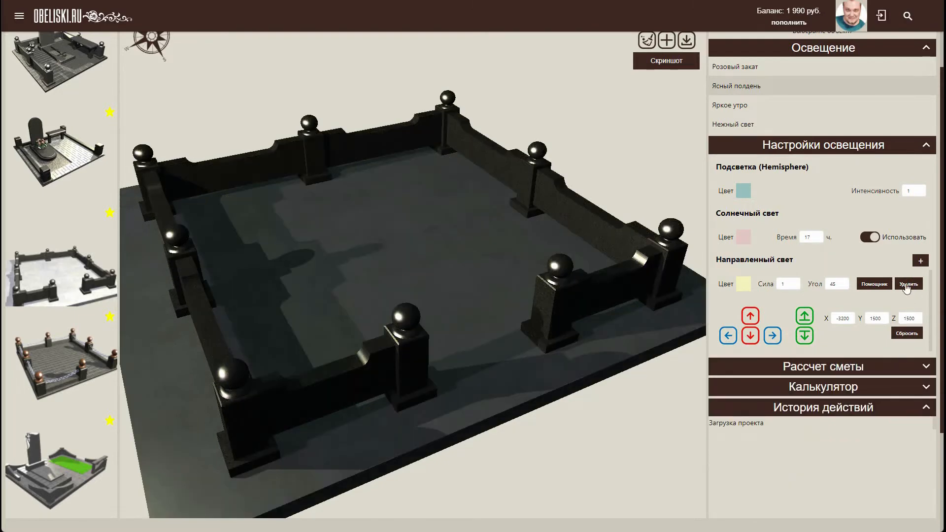
Delete the remaining directional light and raise the hemisphere backlight's intensity to 3.
click(907, 285)
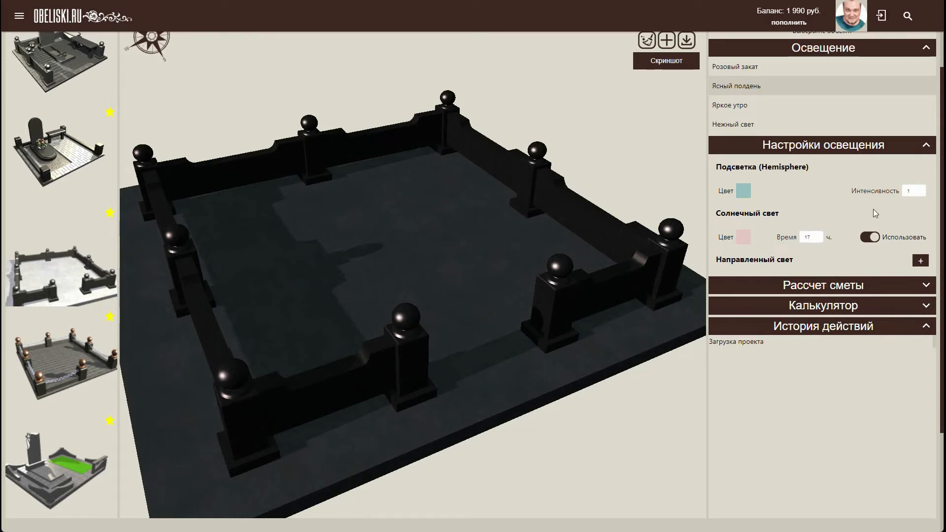
double_click(915, 192)
text(2)
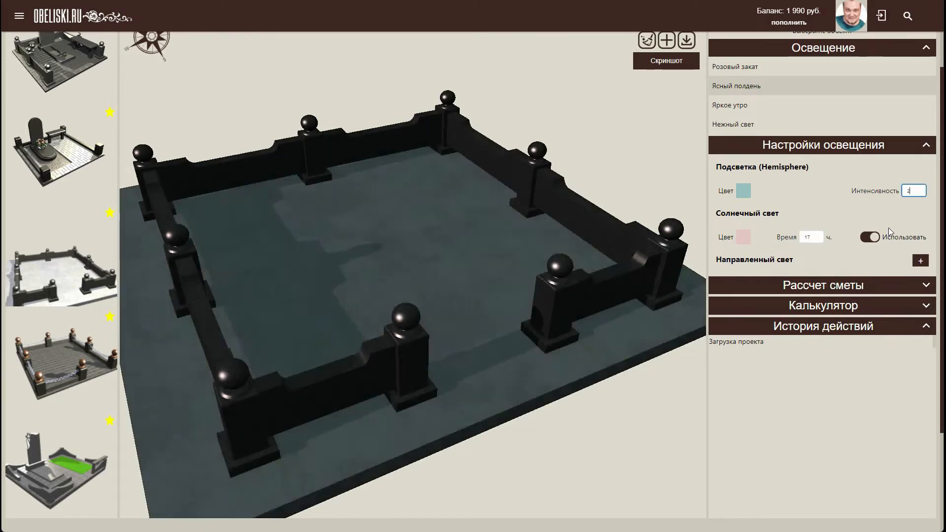
key(Up)
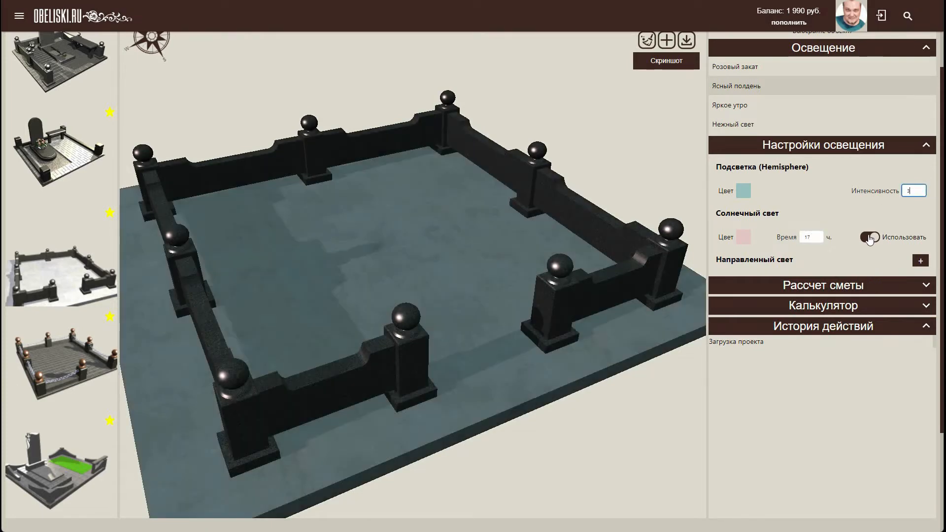
Change the hemisphere backlight's colour to the near-white E7F1F0.
click(745, 192)
click(705, 262)
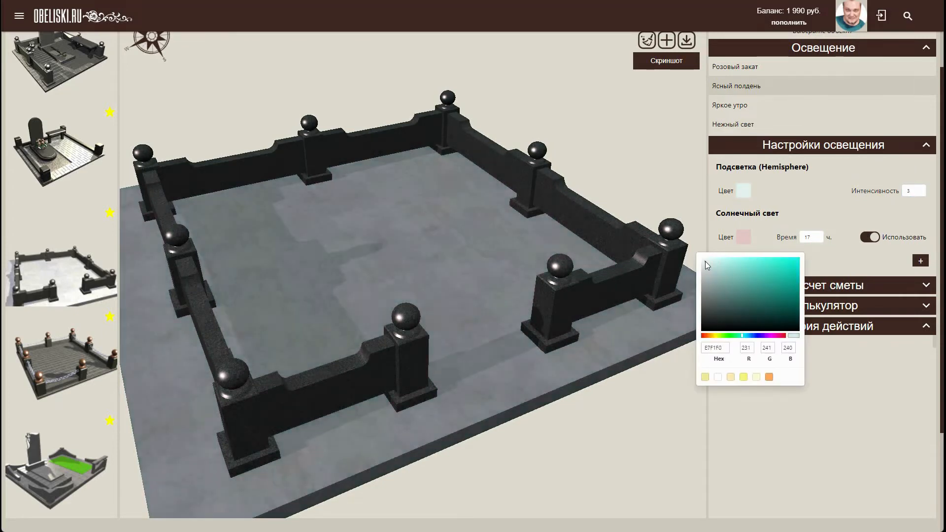
click(702, 217)
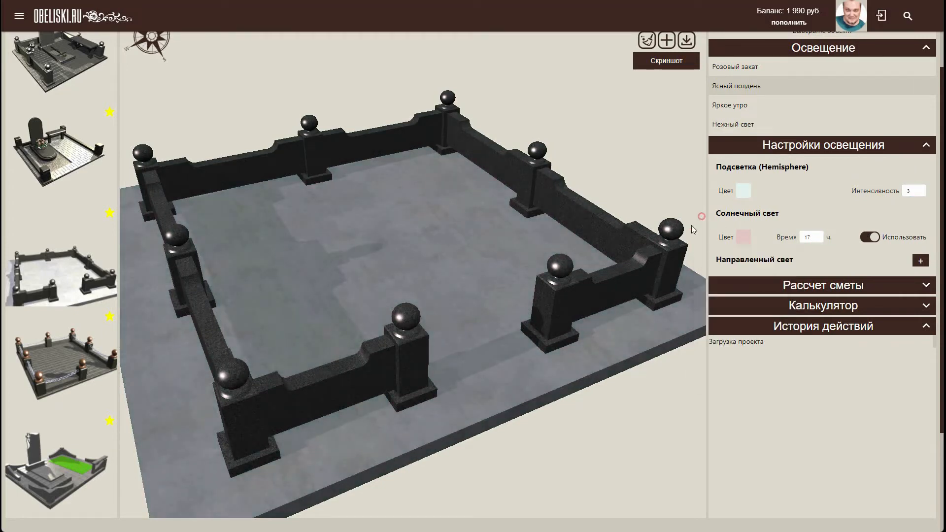
Add a new directional light and show its helper cone around the fence.
click(920, 261)
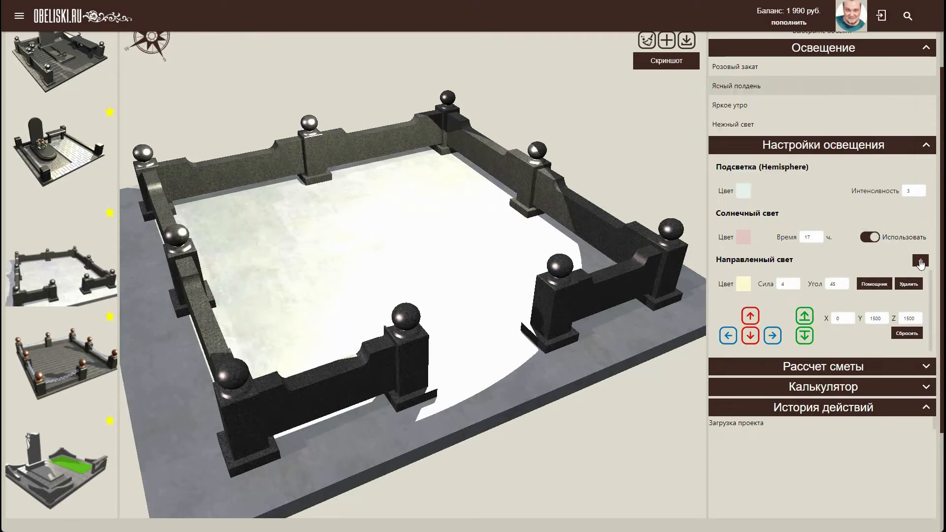
scroll(720, 231, down, 2)
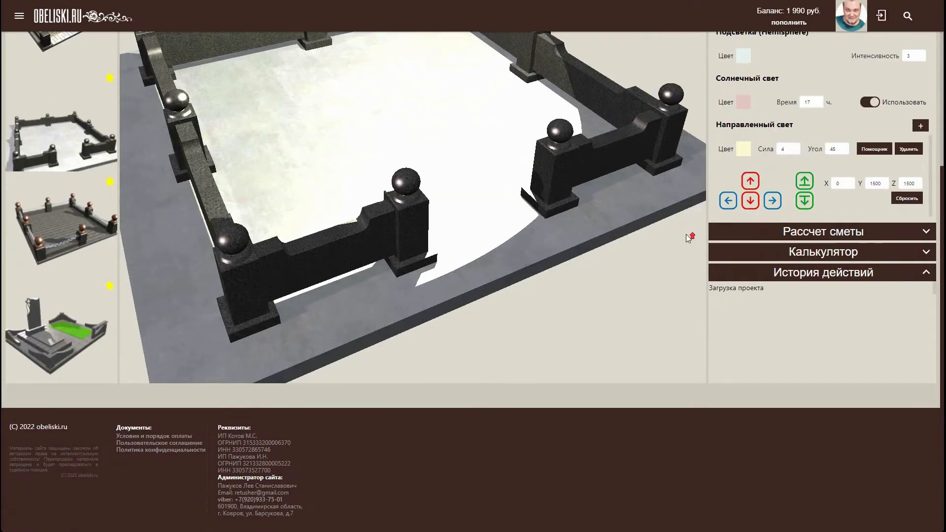
scroll(733, 266, up, 3)
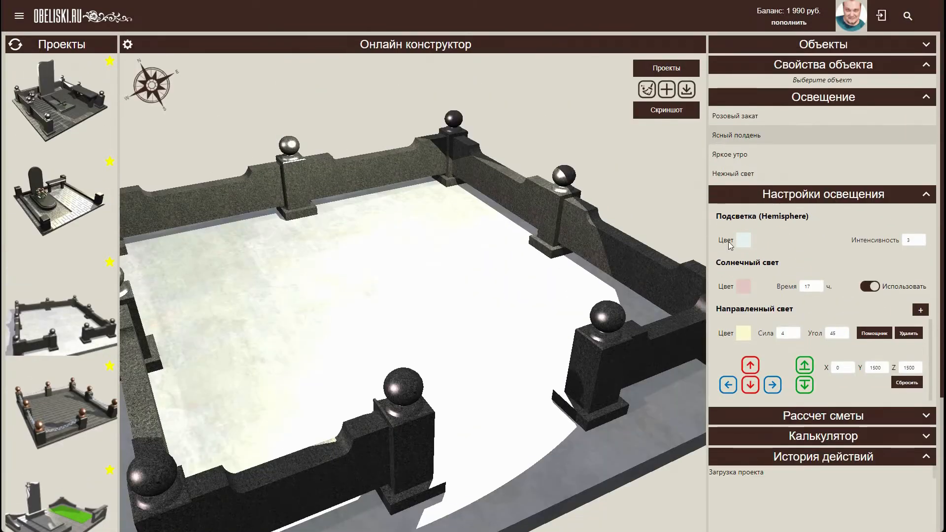
click(866, 335)
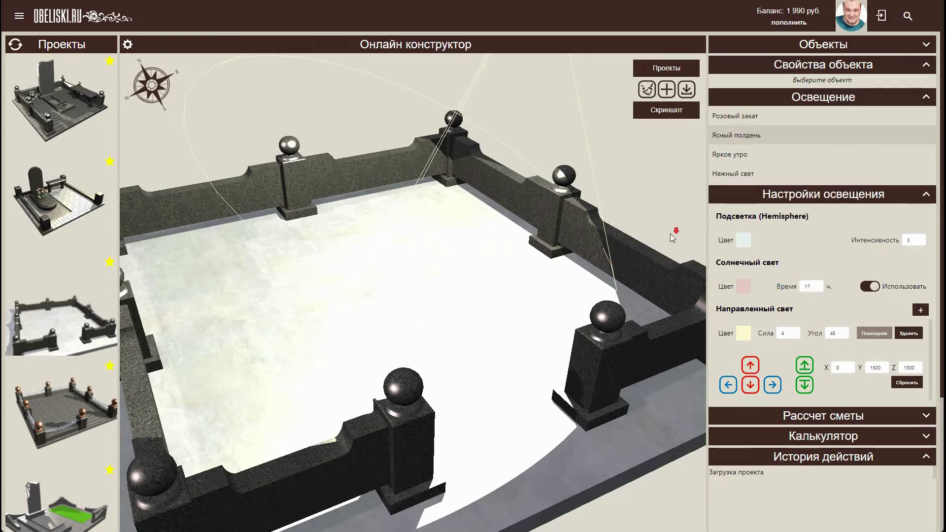
scroll(663, 234, down, 5)
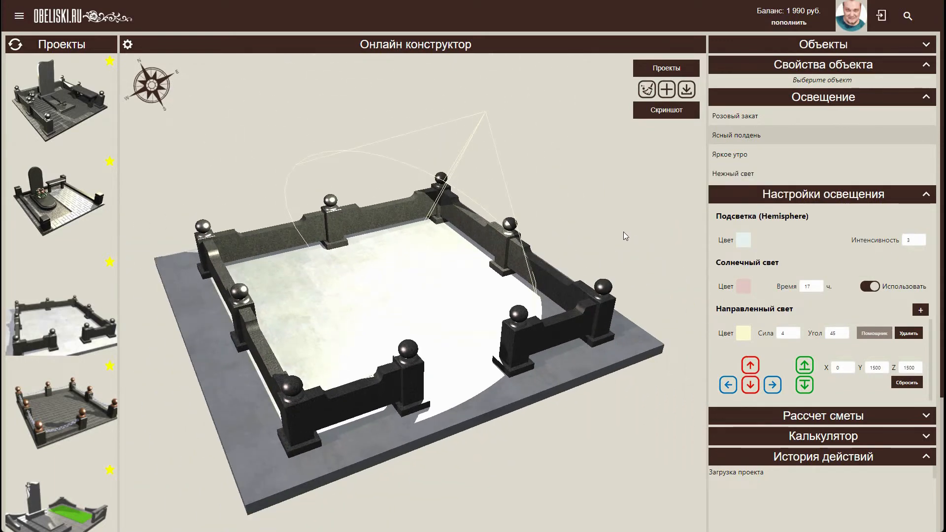
scroll(623, 232, down, 1)
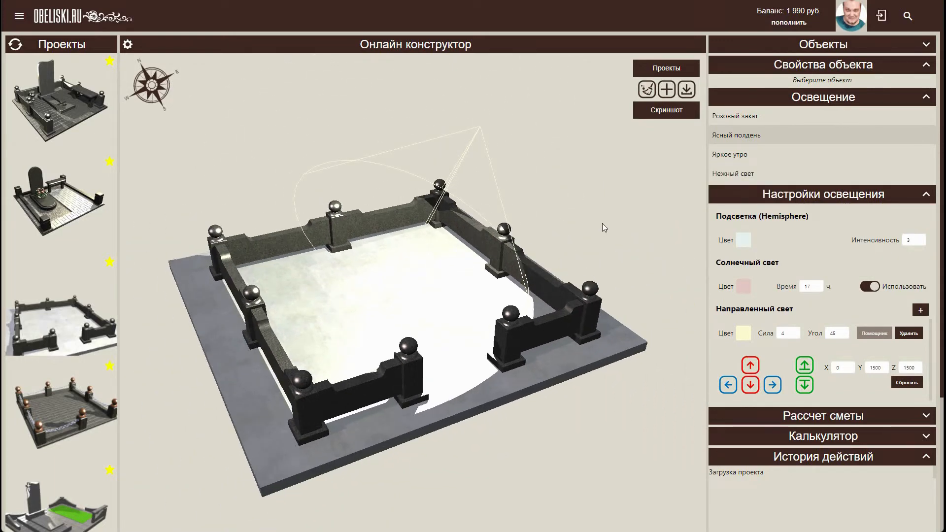
Move the new directional light in front of the fence to X 1600 and Z 3800.
click(750, 386)
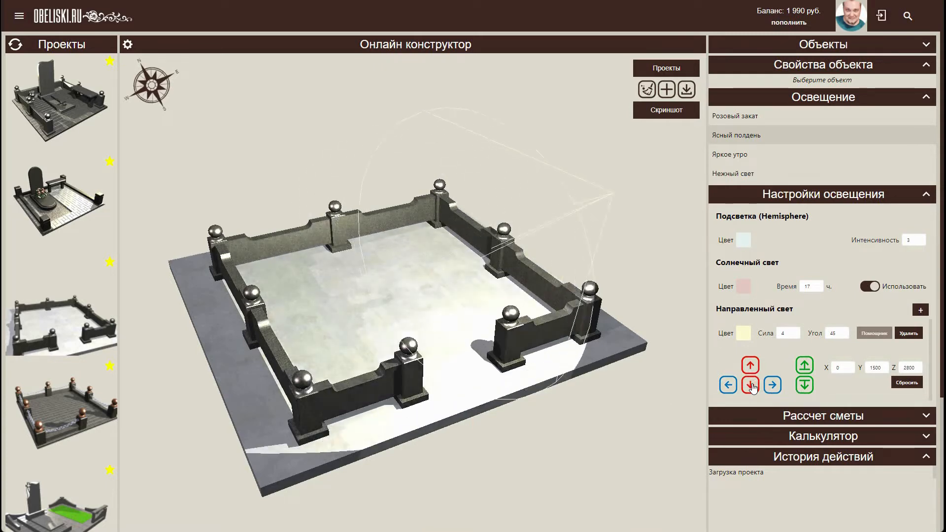
click(751, 385)
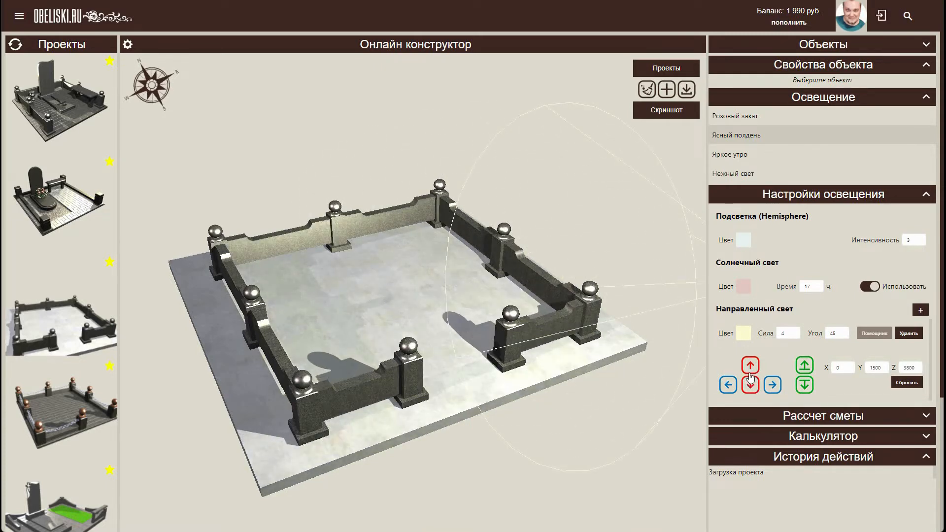
scroll(644, 315, down, 3)
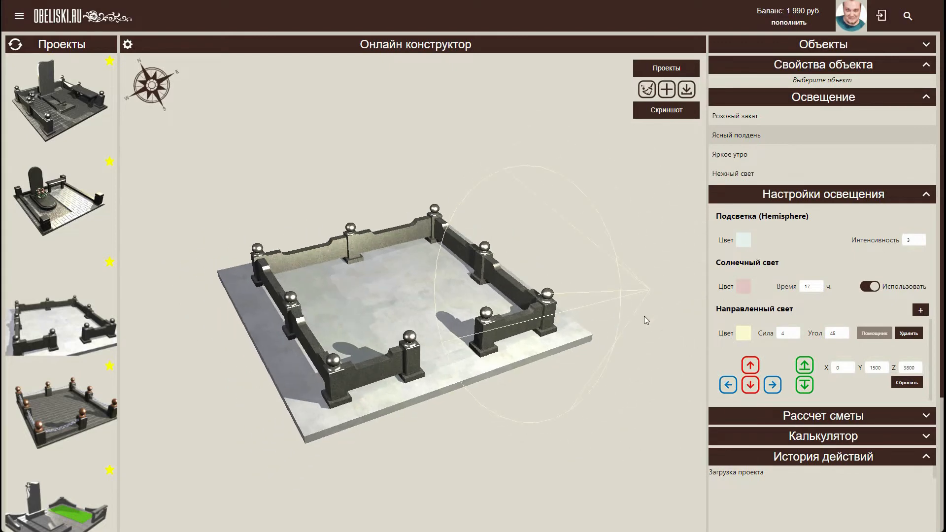
click(773, 385)
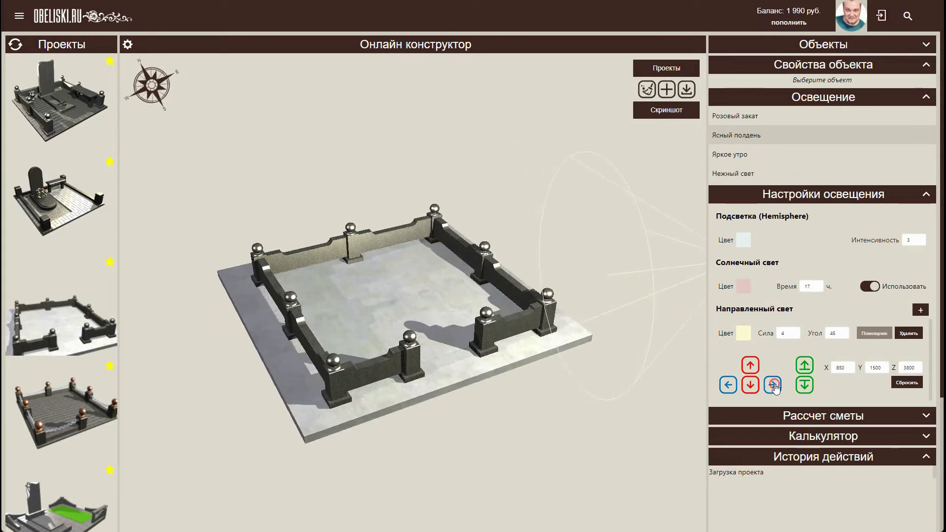
click(772, 385)
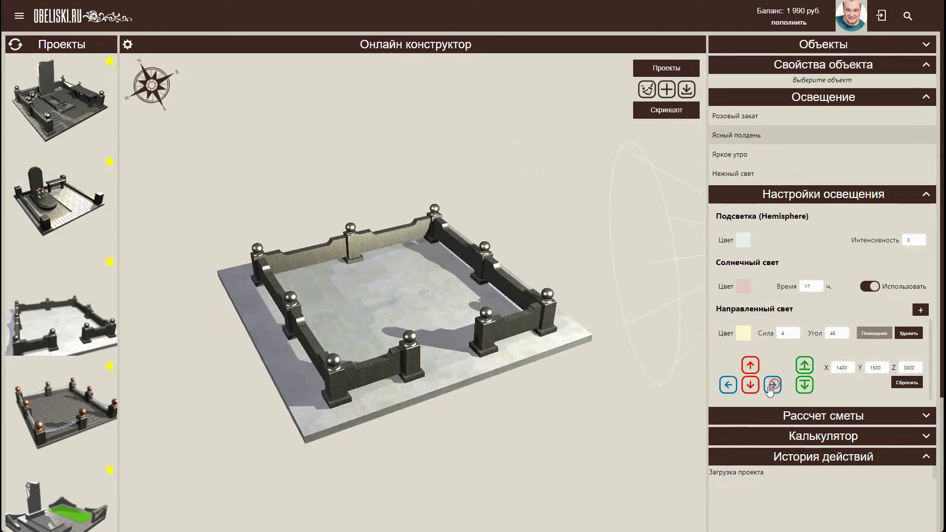
click(738, 388)
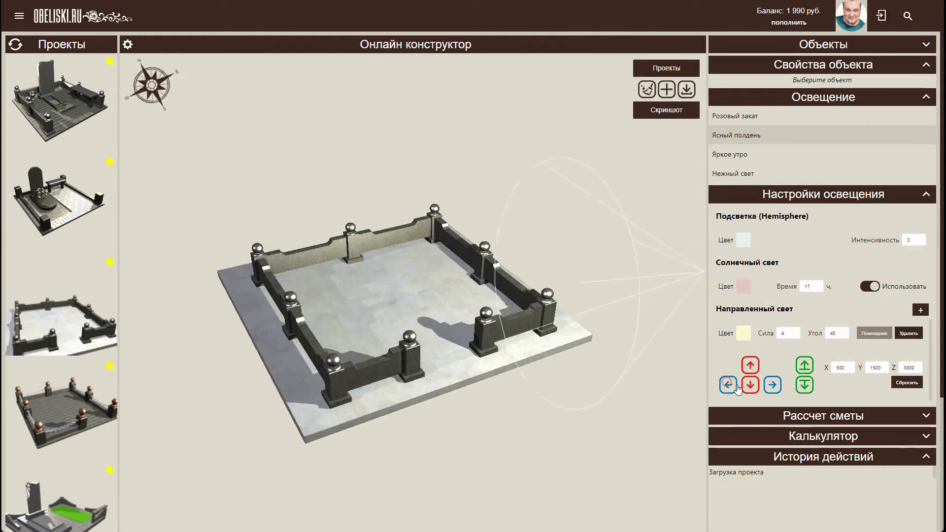
click(772, 386)
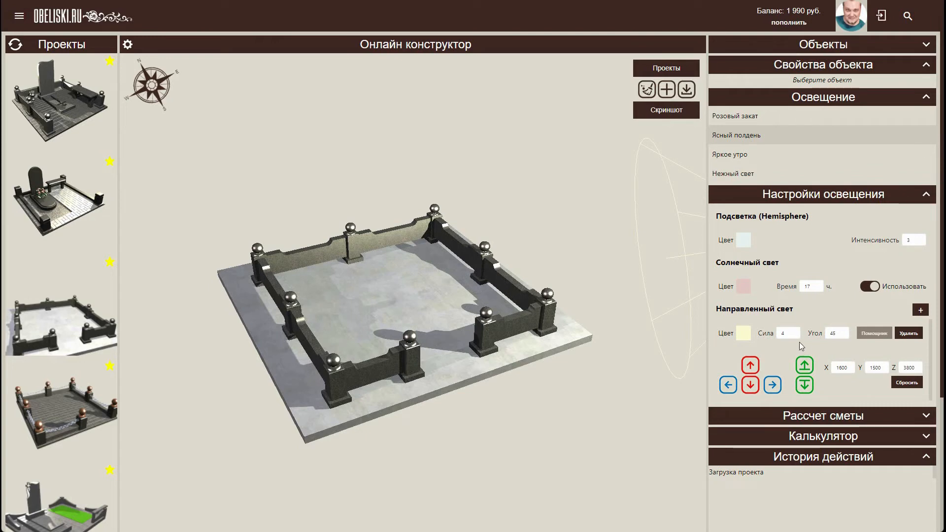
Set the directional light's strength to 3 and adjust its height to Y 1550.
drag(788, 333, 778, 334)
text(3)
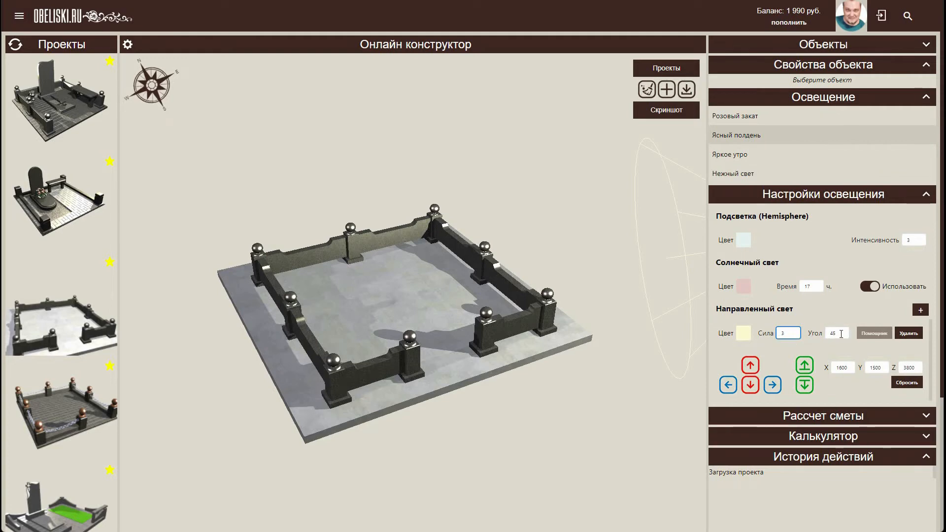
click(804, 366)
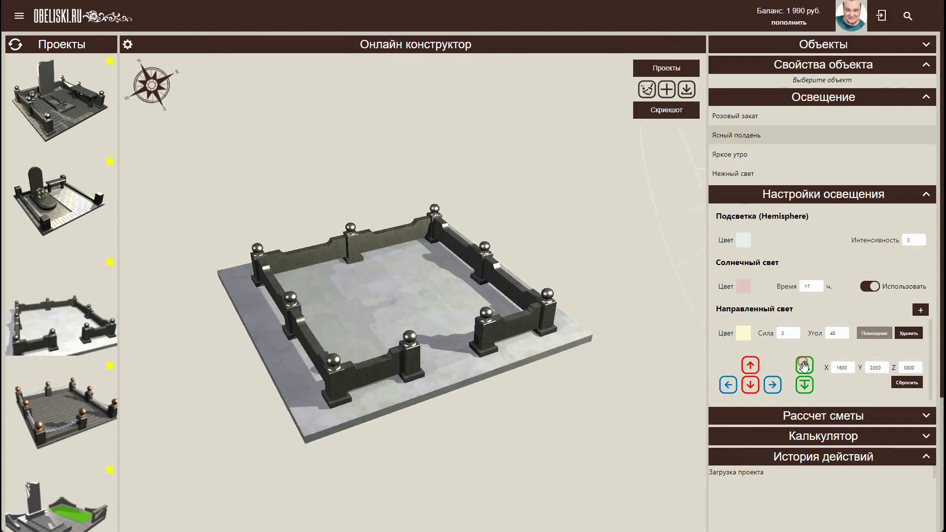
click(804, 378)
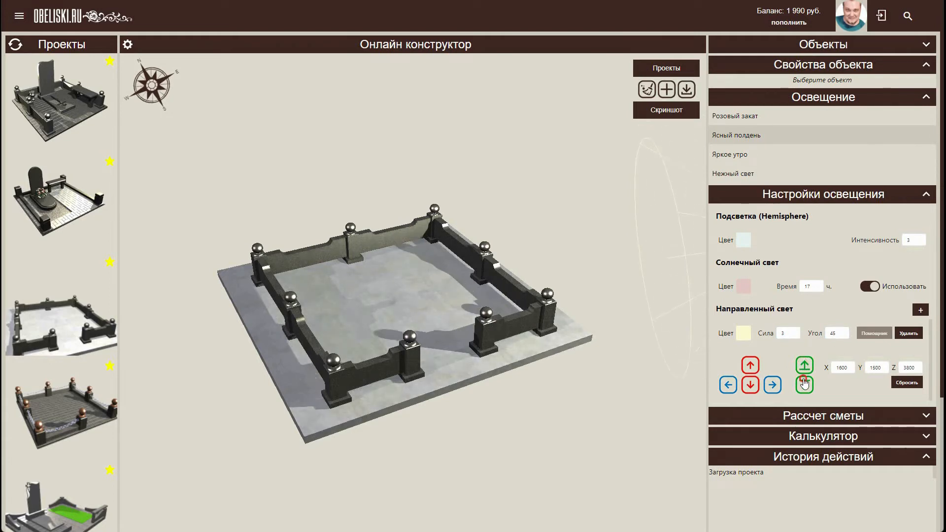
click(804, 365)
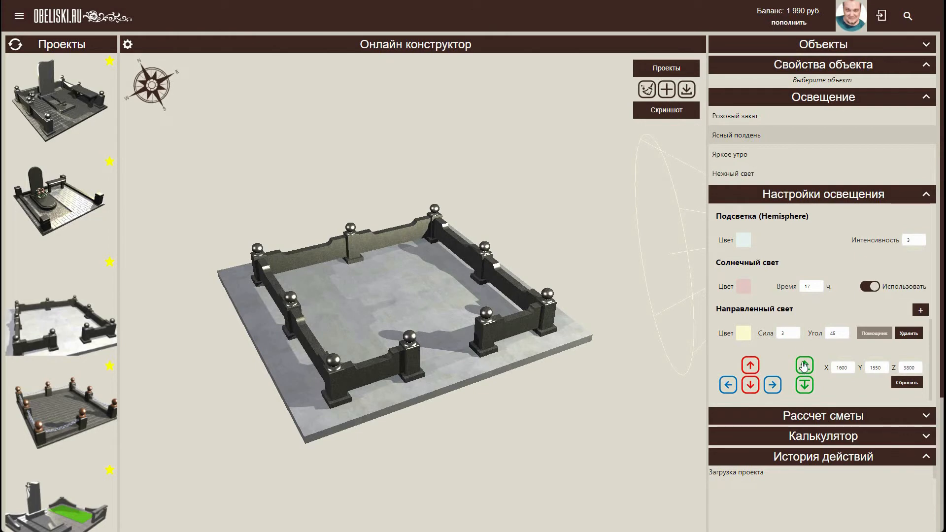
Add a second directional light and show its helper cone.
scroll(818, 333, down, 2)
scroll(794, 333, up, 2)
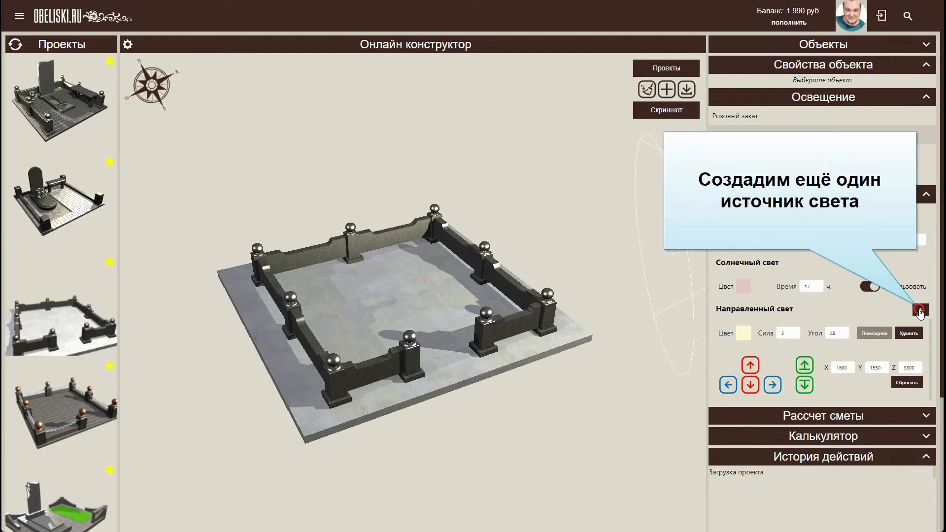
click(919, 311)
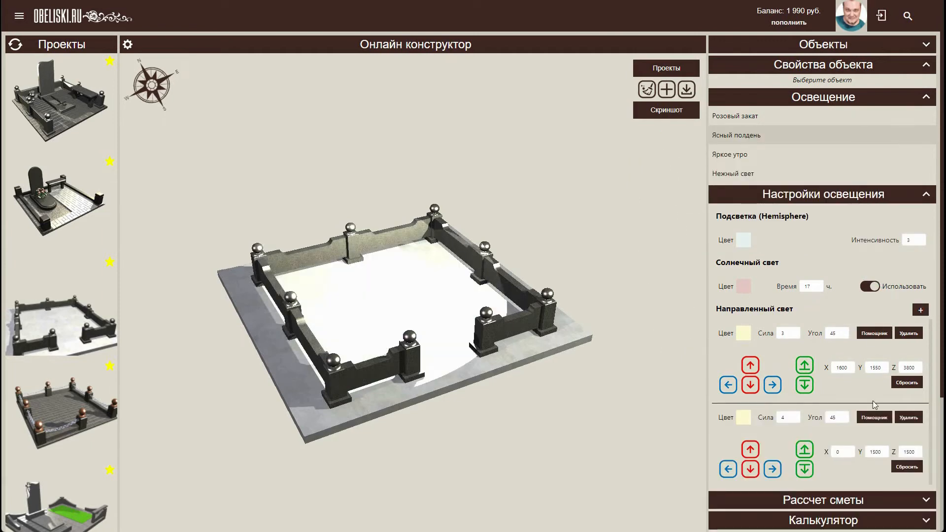
click(864, 418)
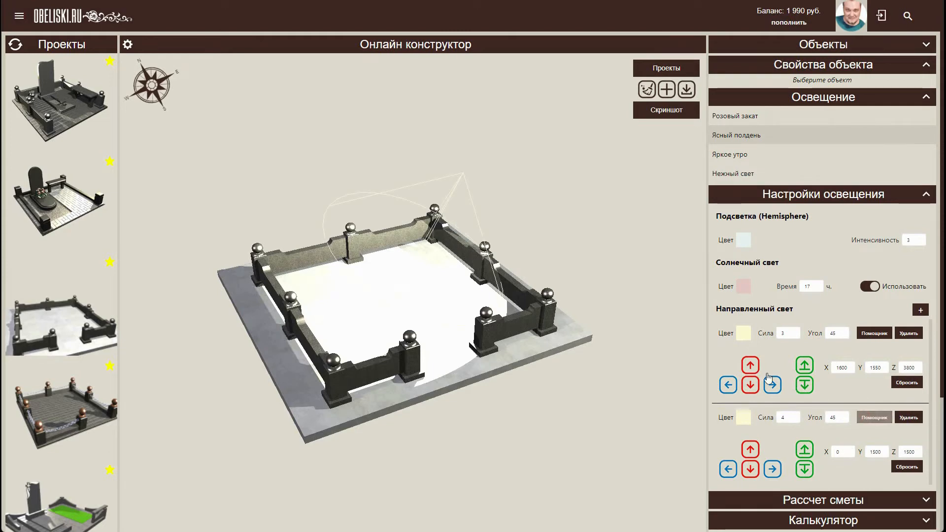
Move the second directional light to X -2250 and Z 3850.
click(750, 469)
click(750, 469)
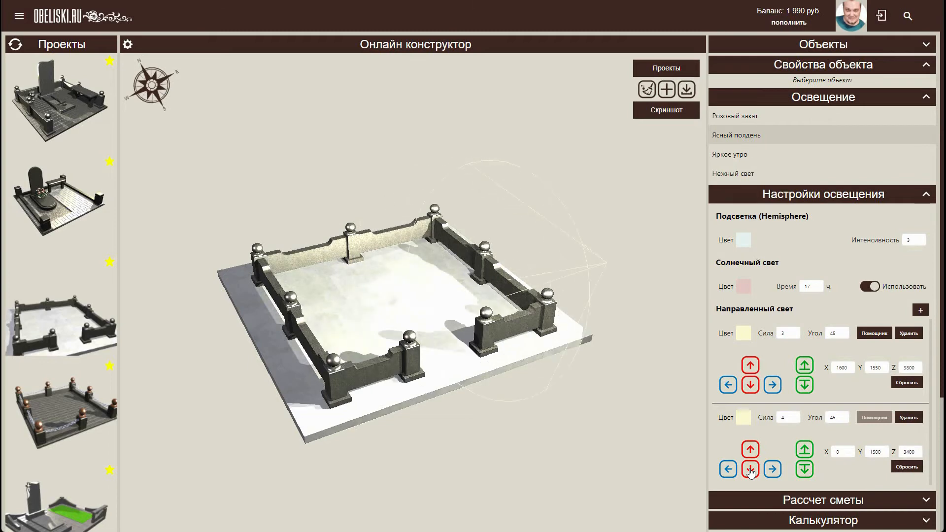
click(728, 470)
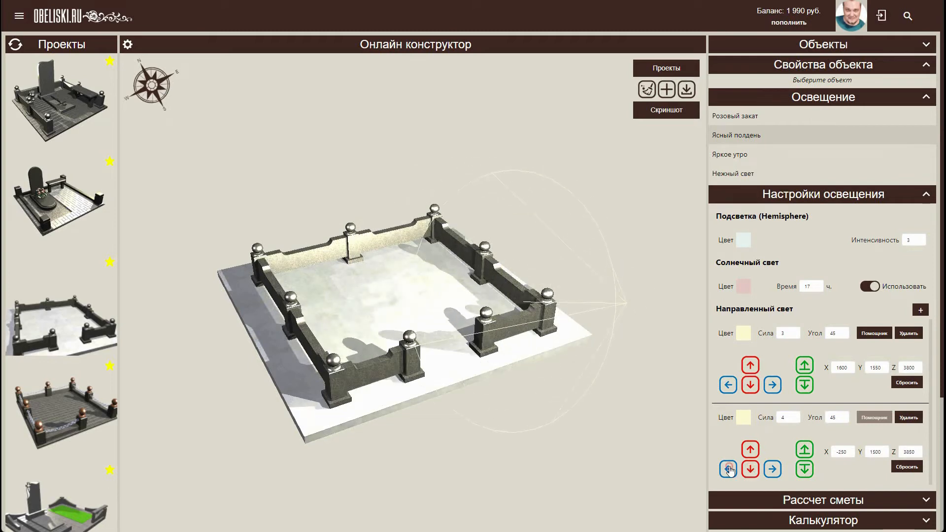
click(728, 469)
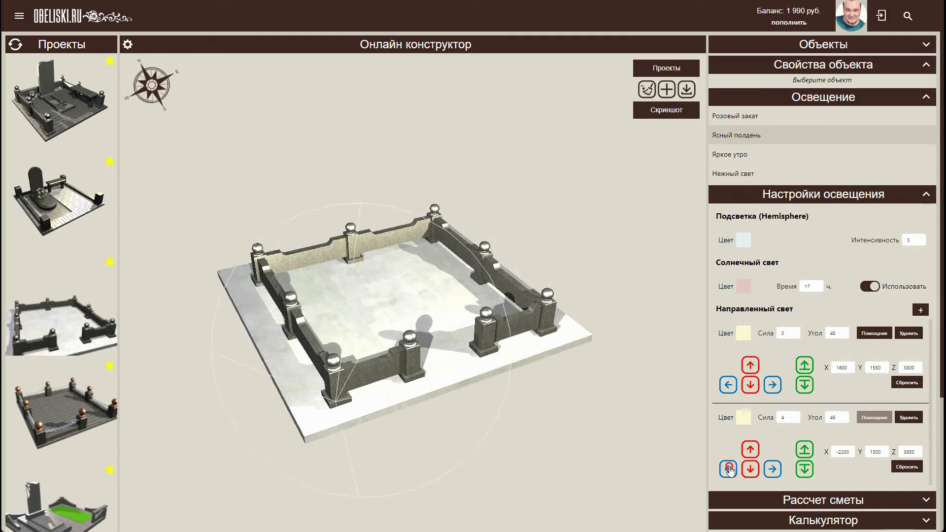
Reduce the second directional light's strength to 2 and shift it further along to X -3250.
drag(791, 418, 775, 419)
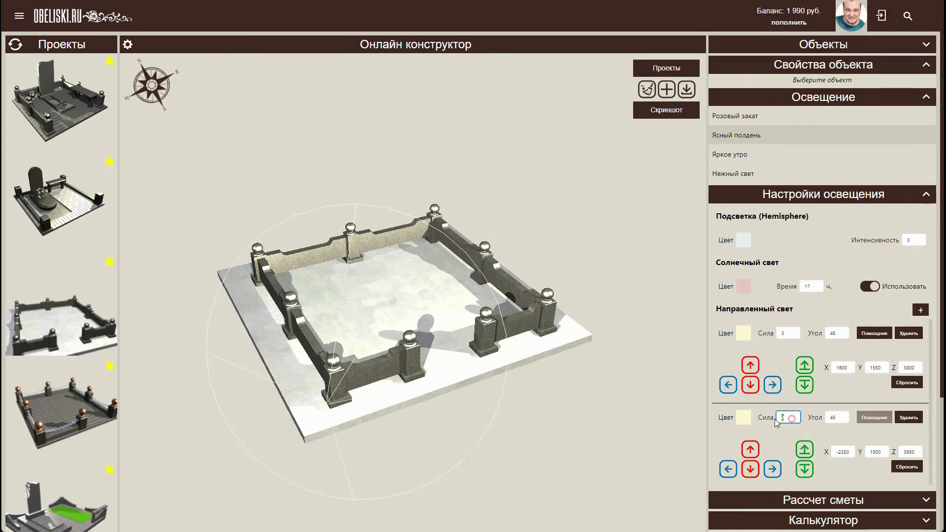
text(2)
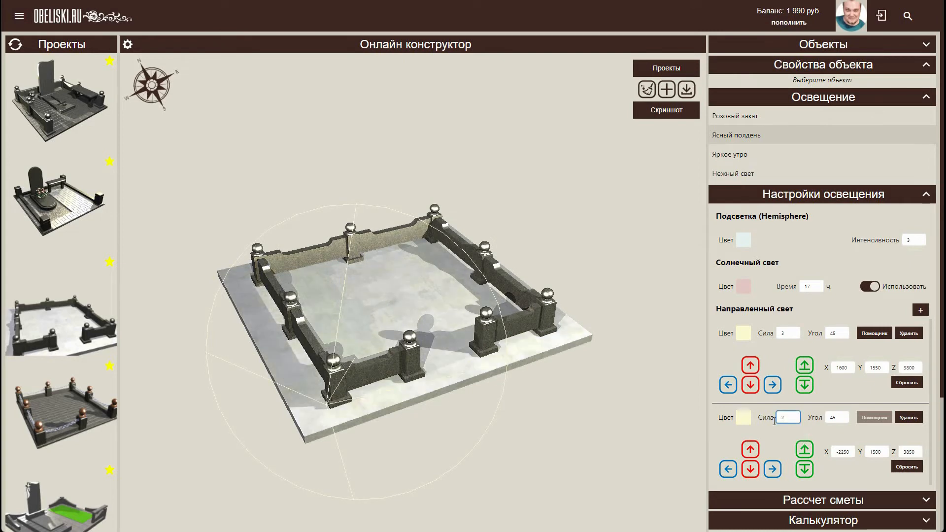
mouse_move(665, 379)
mouse_down()
mouse_move(643, 375)
mouse_move(666, 376)
mouse_up()
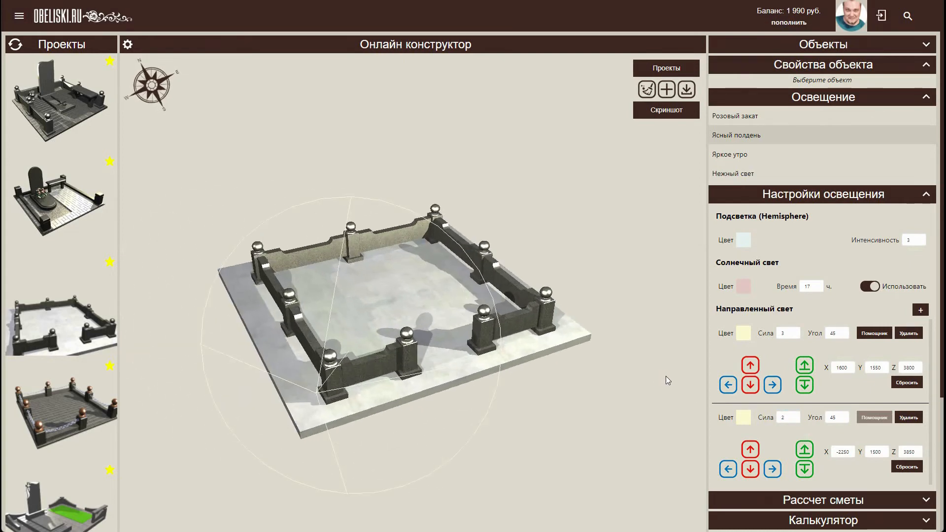
click(726, 467)
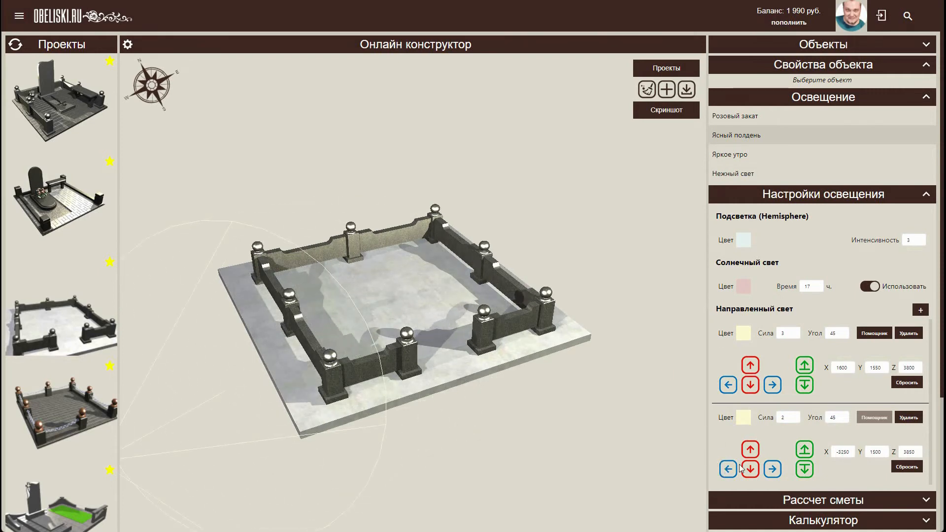
Hide the second directional light's helper cone and examine the fence's lighting and shadows up close.
click(866, 419)
scroll(415, 326, up, 5)
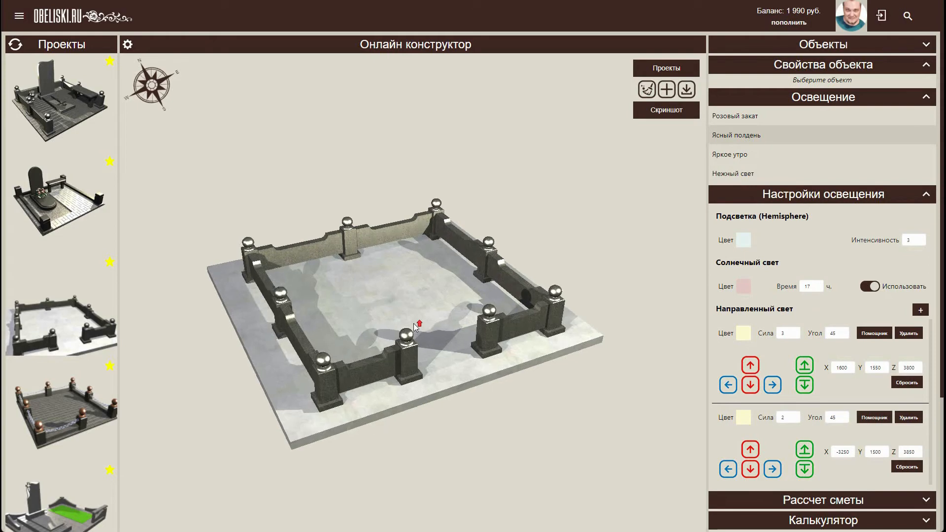
scroll(414, 323, up, 3)
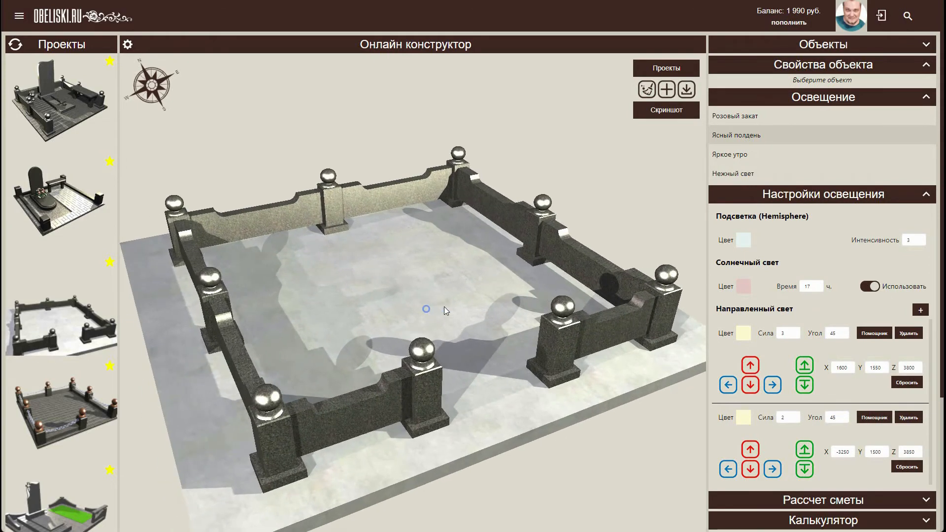
mouse_move(437, 314)
mouse_down()
mouse_move(465, 312)
mouse_move(433, 315)
mouse_up()
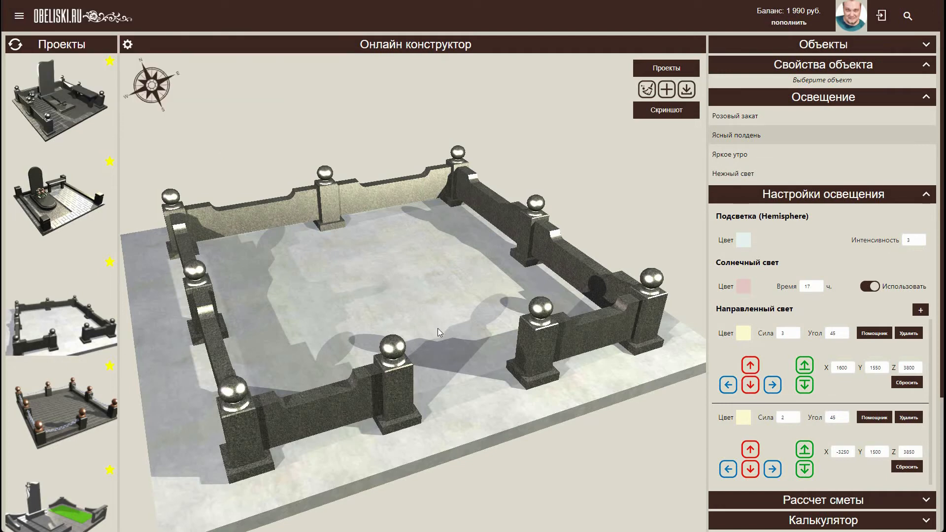
Save the fence project and open the saved project with the rounded headstone, bench and flowers.
click(687, 89)
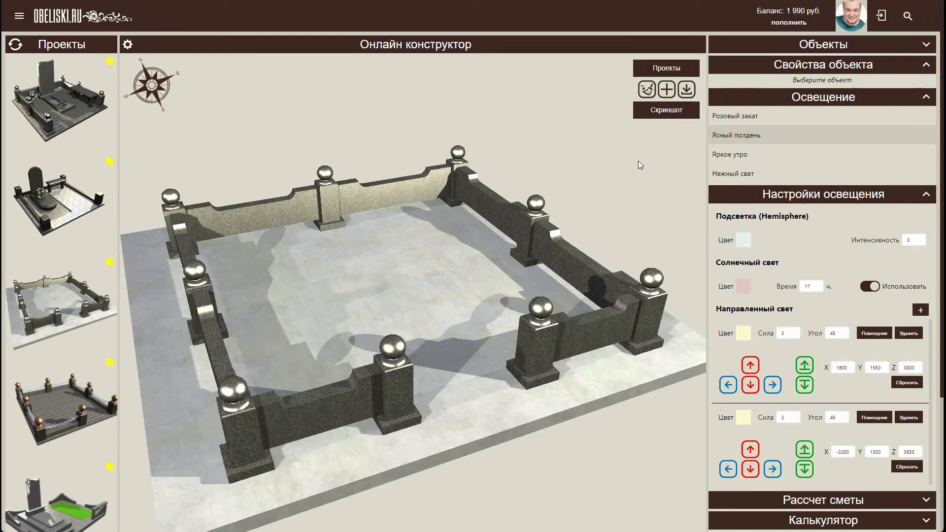
click(45, 197)
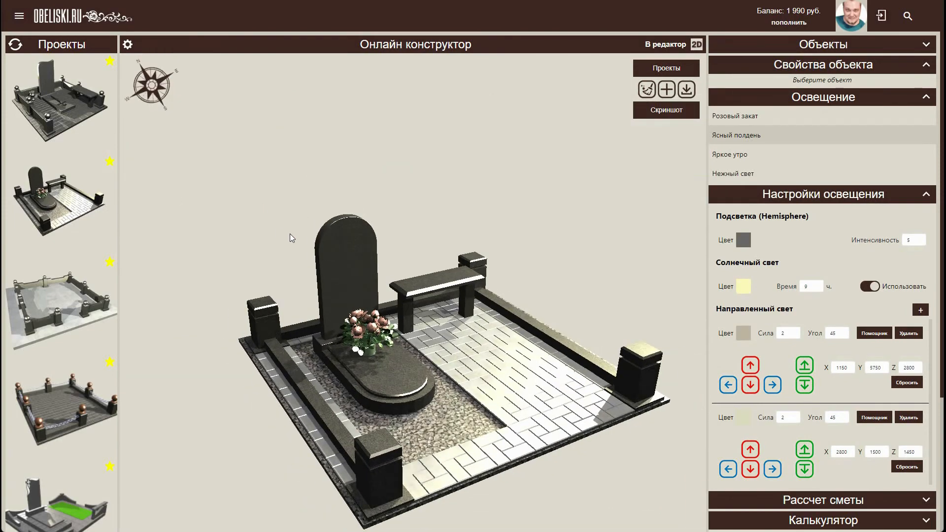
right_drag(315, 238, 277, 211)
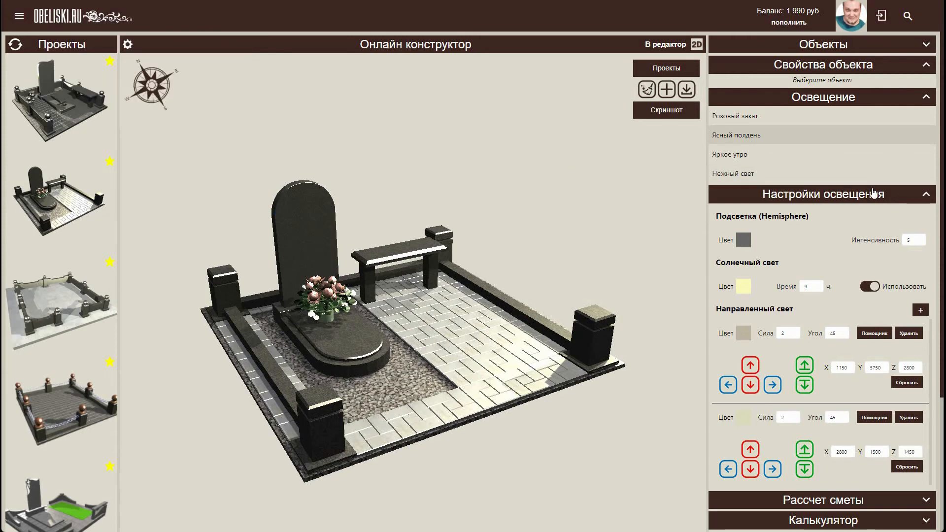
Try the lighting presets Розовый закат, Ясный полдень, Яркое утро and Нежный свет on the headstone project.
click(746, 118)
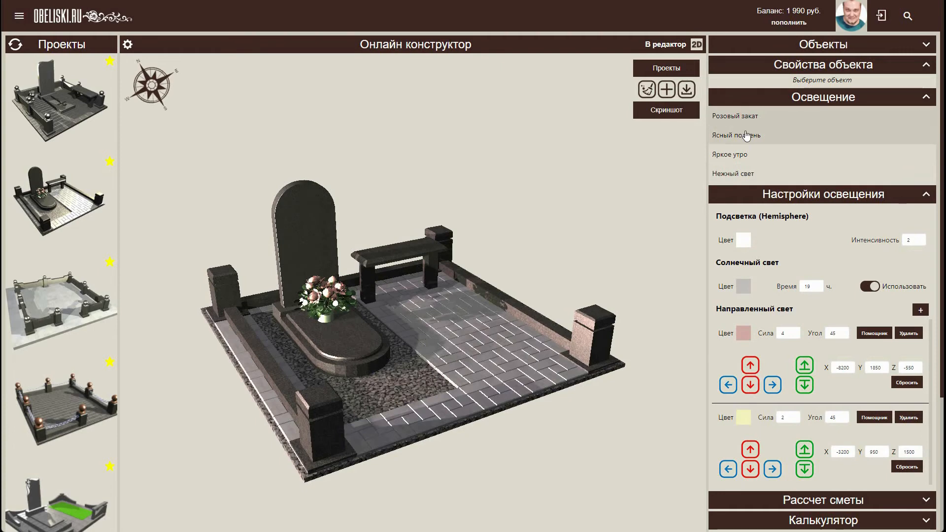
click(746, 137)
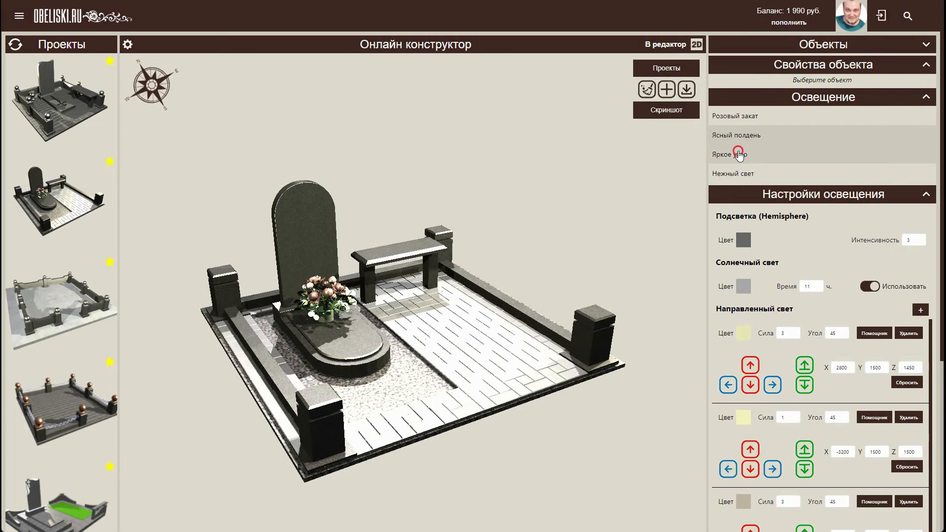
click(739, 156)
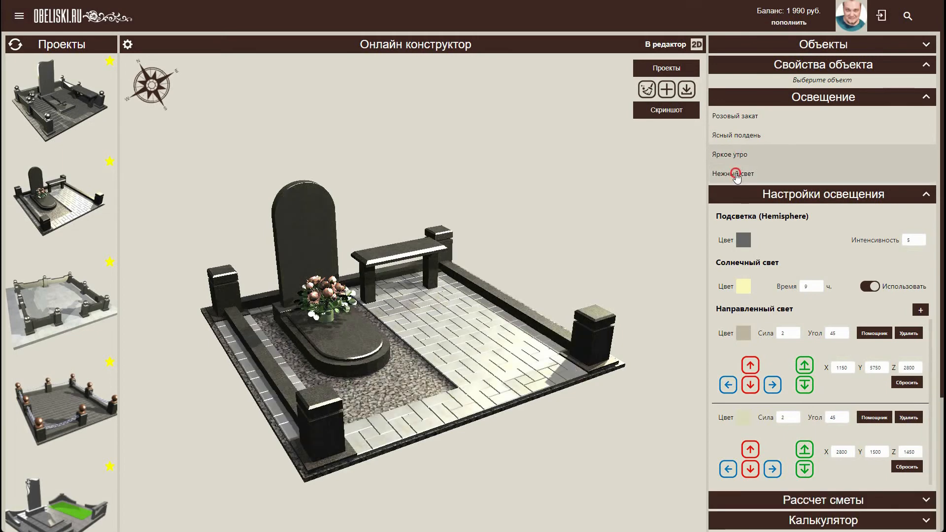
click(736, 176)
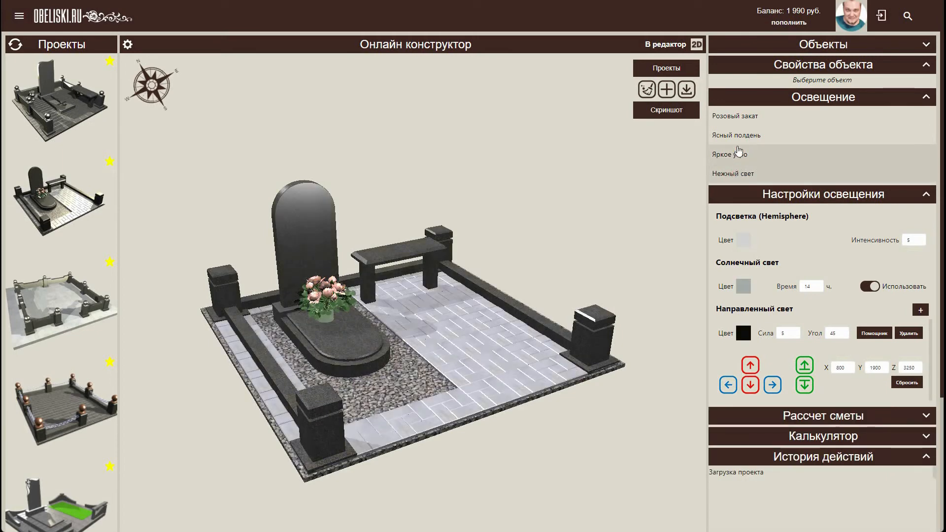
Apply the Ясный полдень lighting preset and set the strength of its first and third directional lights to 2.
click(734, 138)
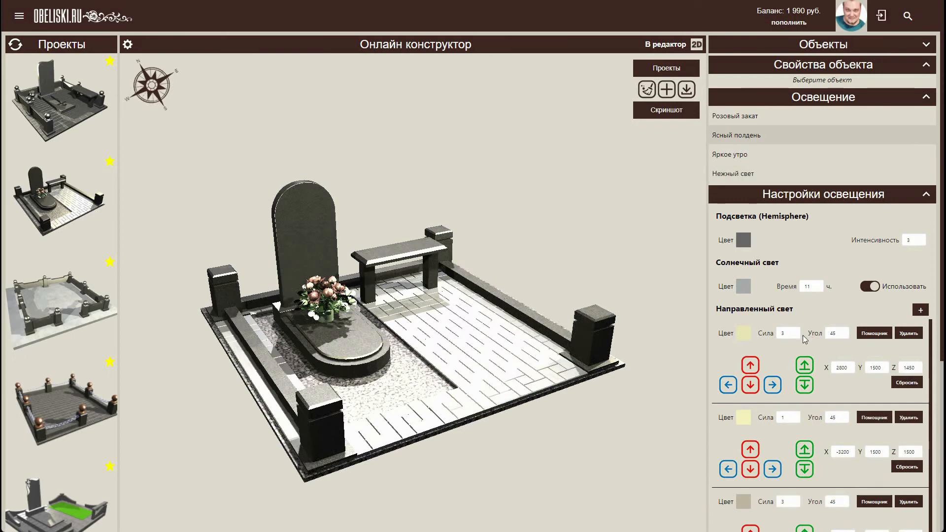
scroll(808, 339, down, 1)
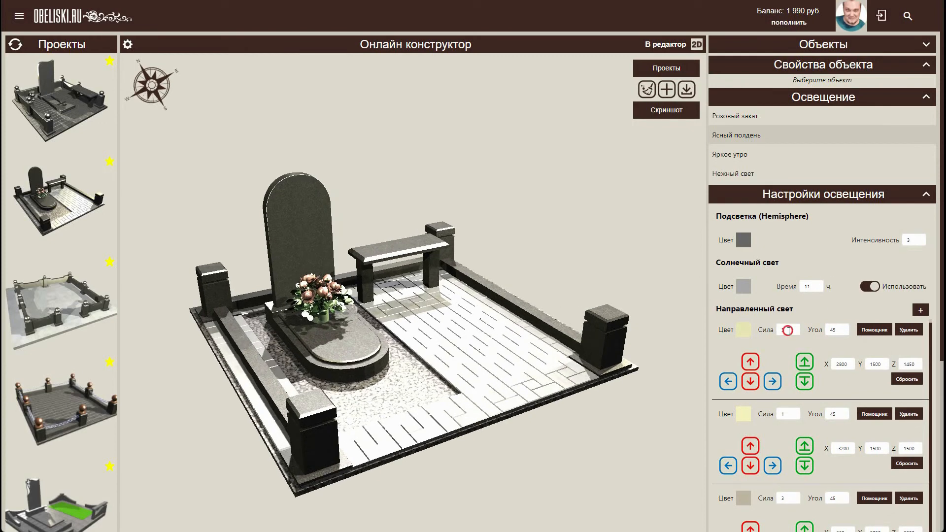
drag(788, 330, 779, 330)
text(2)
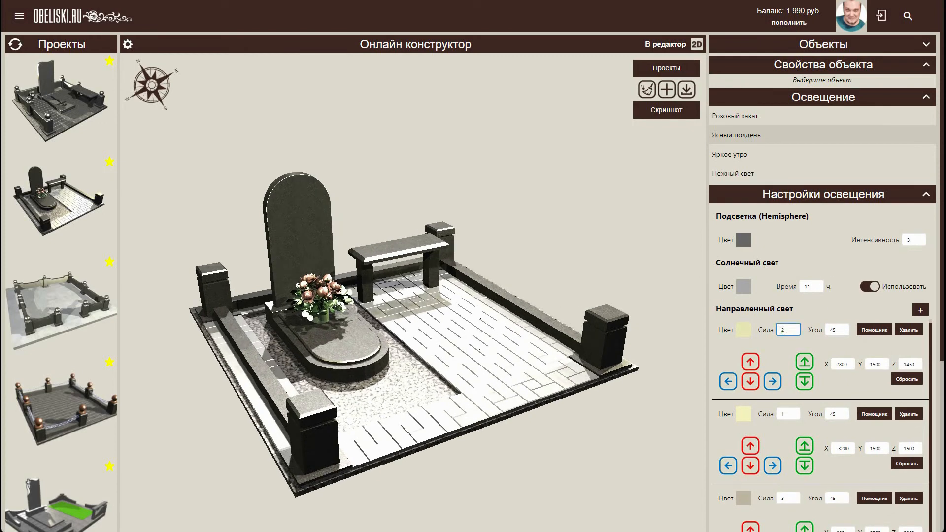
click(786, 417)
drag(788, 498, 779, 499)
text(2)
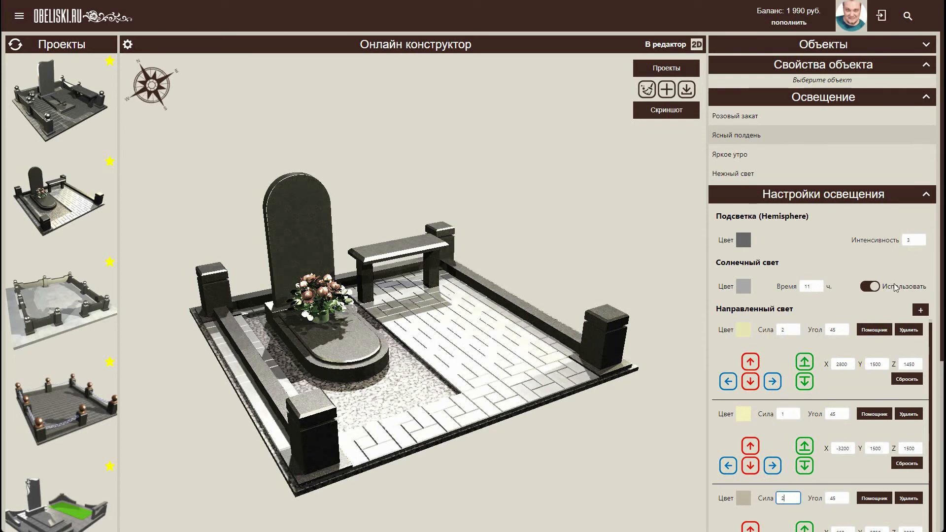
Set the hemisphere light's intensity to 1 and save the headstone project.
drag(920, 241, 908, 241)
text(1)
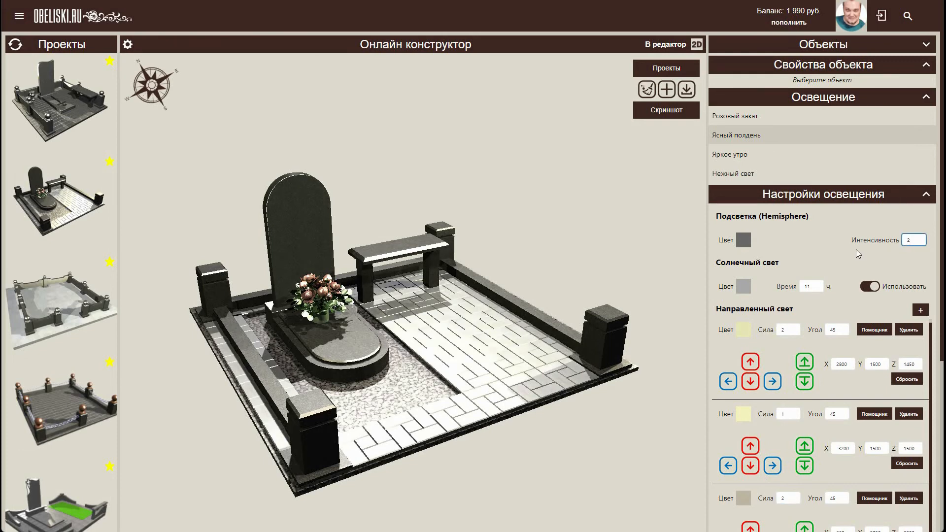
drag(612, 232, 619, 232)
scroll(449, 270, up, 1)
scroll(467, 266, up, 2)
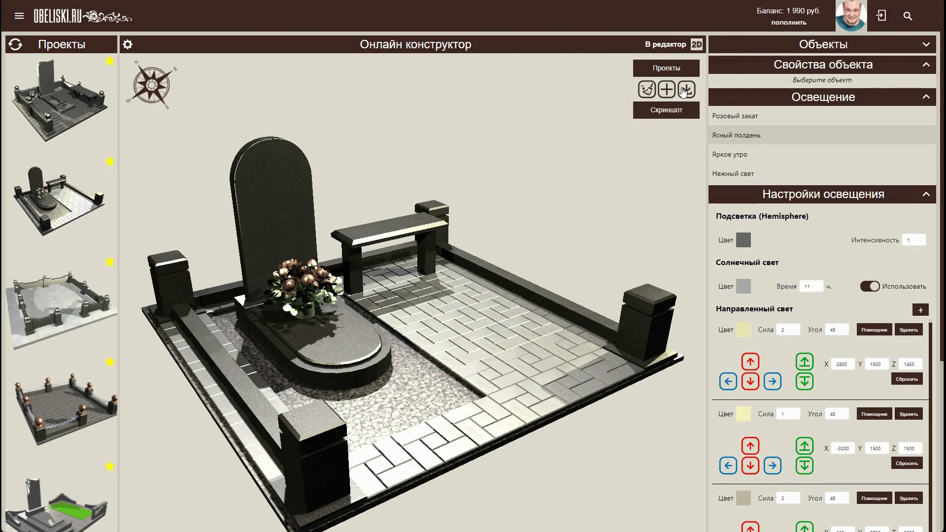
click(686, 90)
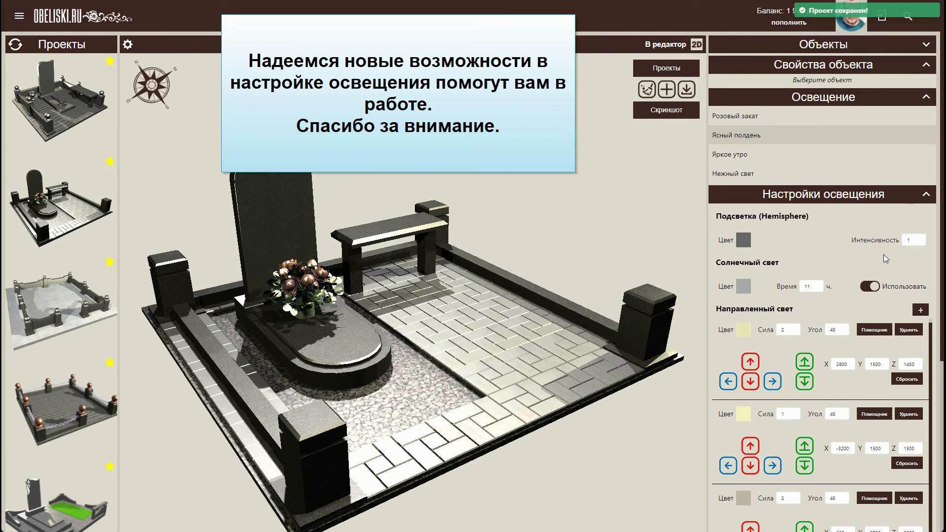
Collapse the lighting and object property sections and show the list of the project's objects.
click(842, 197)
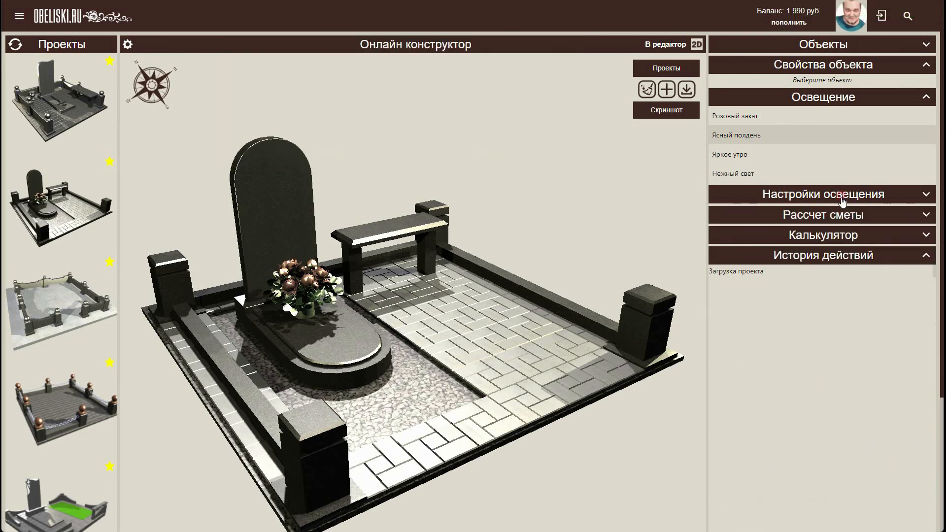
click(806, 98)
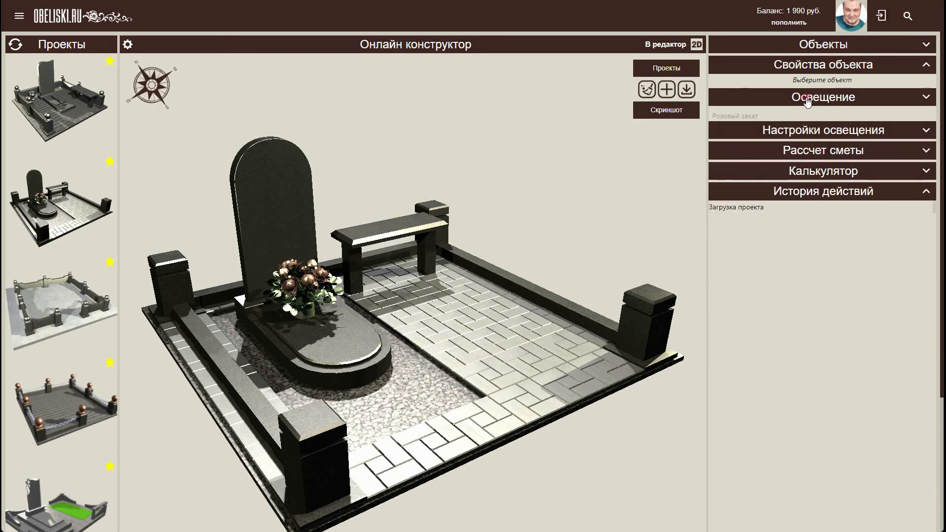
click(809, 67)
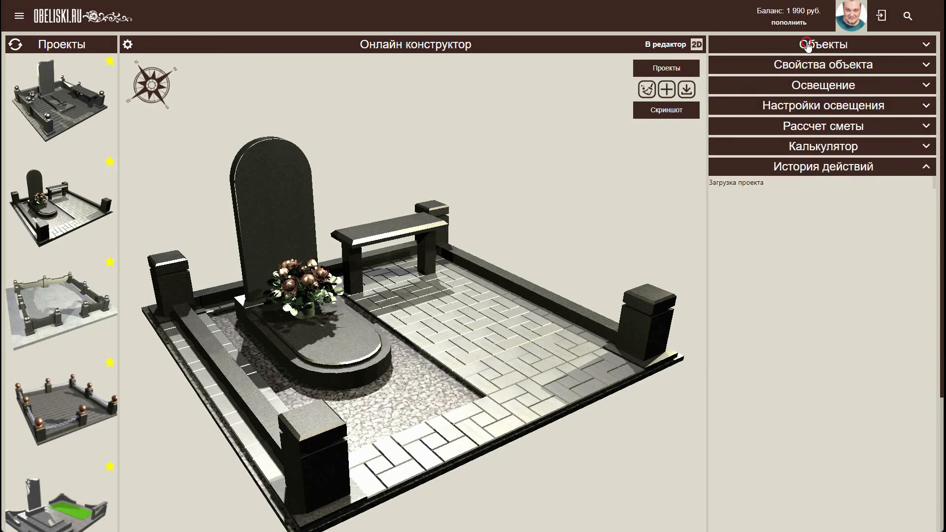
click(807, 45)
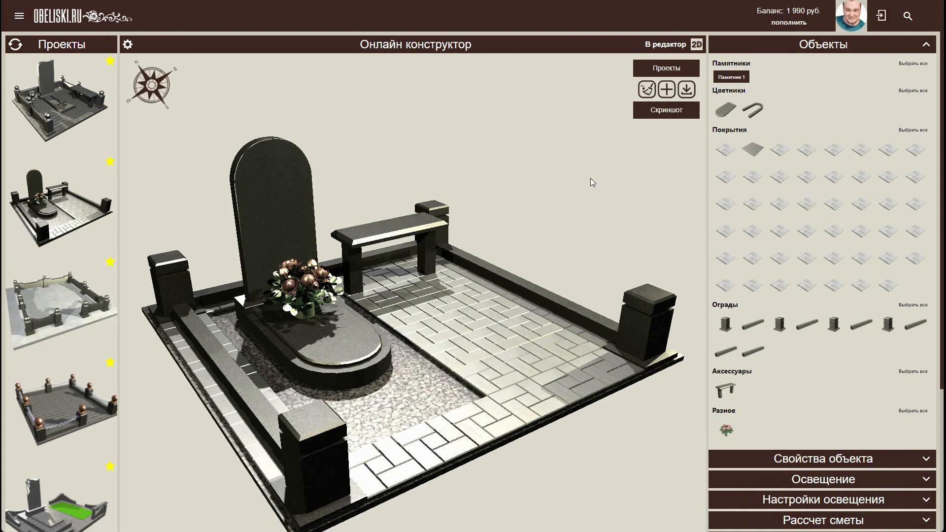